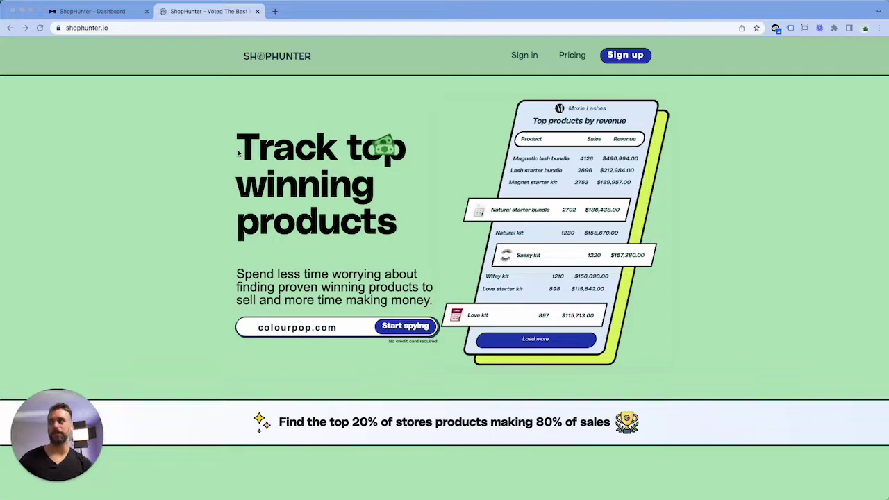
# Return to the ShopHunter tab and go from the Dashboard to the Top Stores list
pyautogui.click(120, 12)
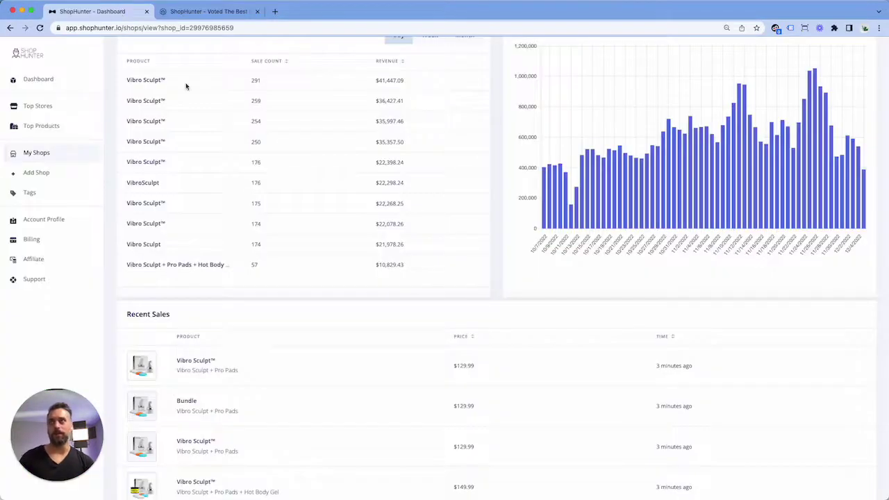
pyautogui.click(39, 80)
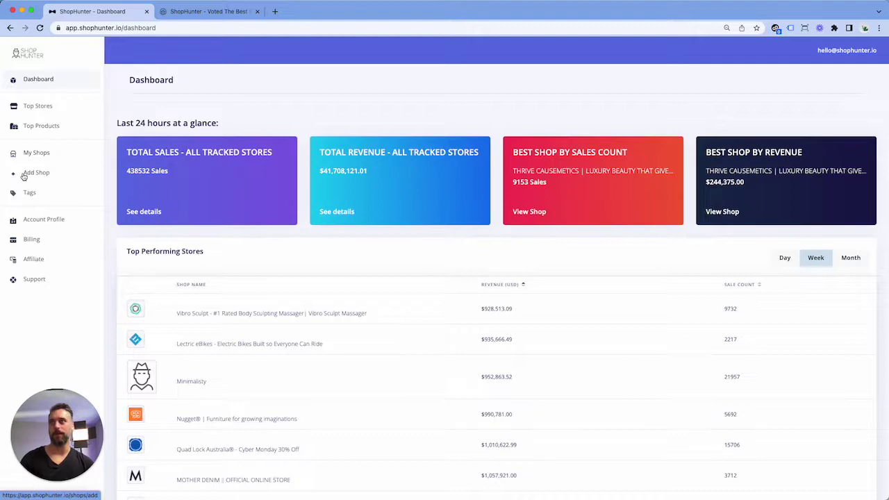
pyautogui.click(38, 106)
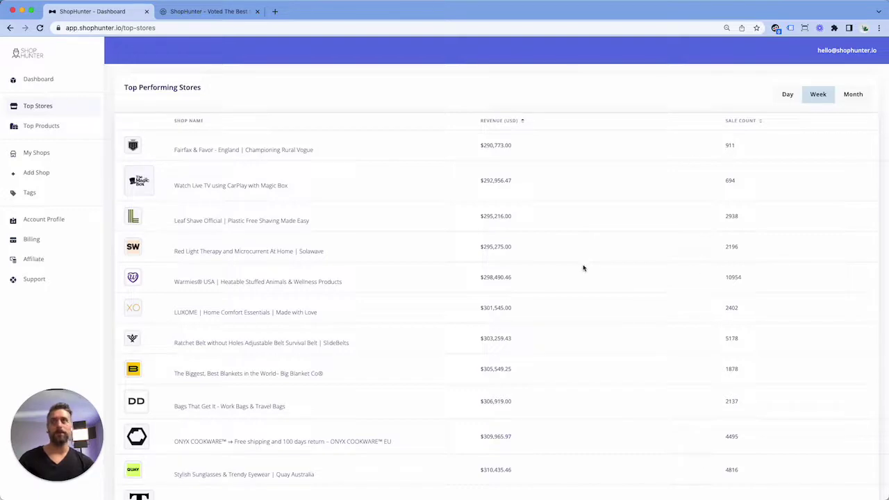
# Scroll down Top Stores and open the Stylish Sunglasses & Trendy Eyewear | Quay Australia store
pyautogui.scroll(-5, 610, 241)
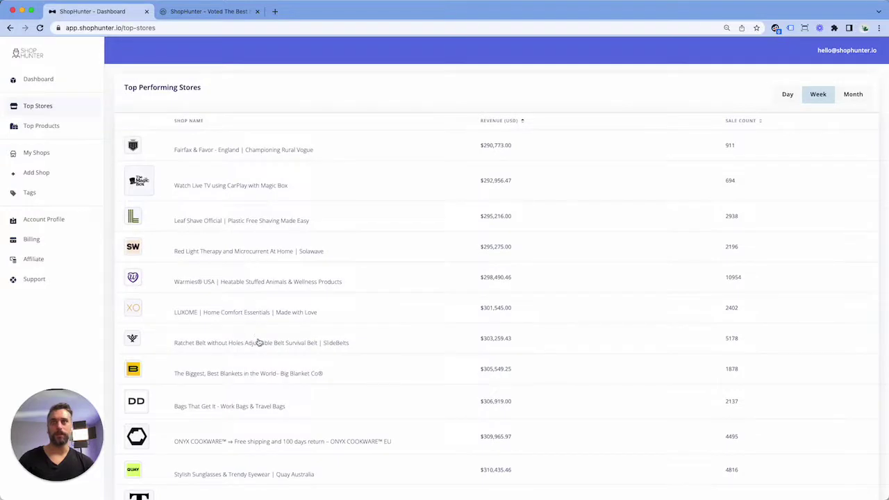
pyautogui.scroll(-2, 334, 386)
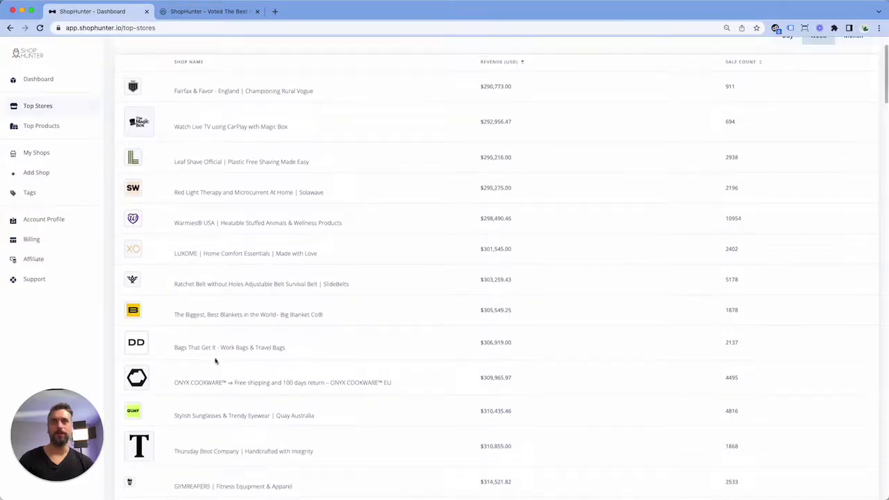
pyautogui.scroll(-4, 244, 382)
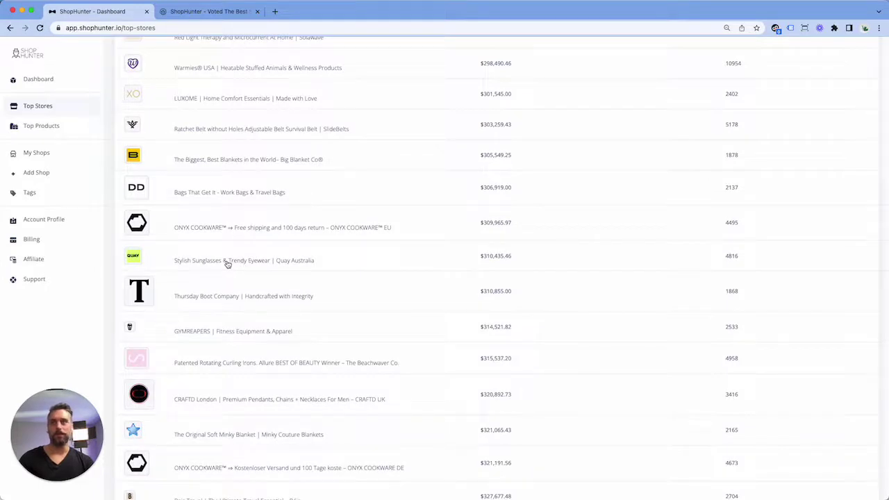
pyautogui.click(226, 264)
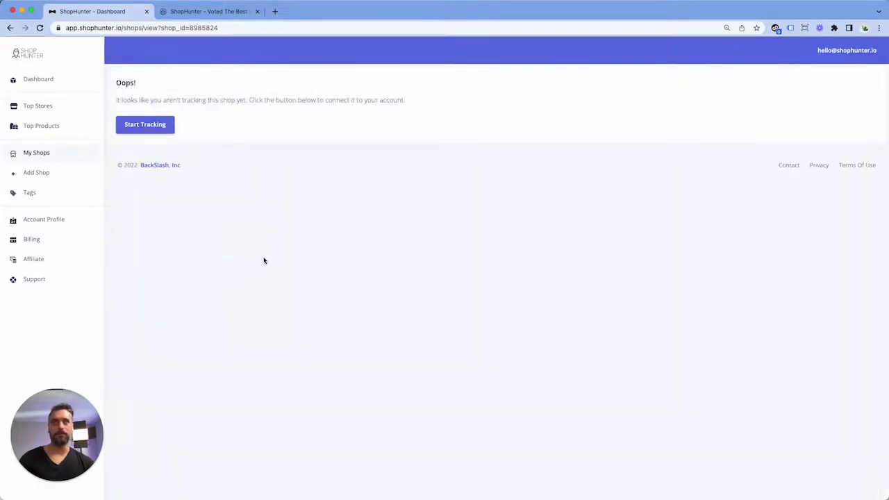
# Start tracking Quay Australia and look through its products, revenue chart and recent sales
pyautogui.click(158, 130)
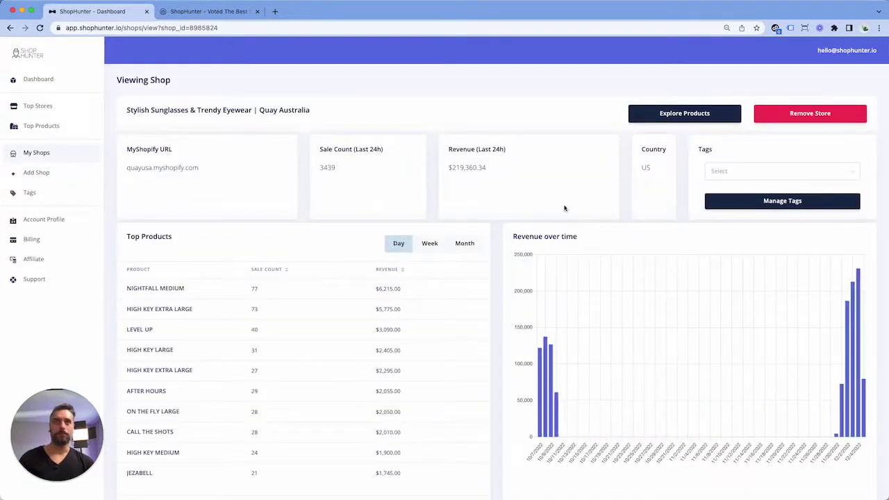
pyautogui.scroll(-1, 224, 320)
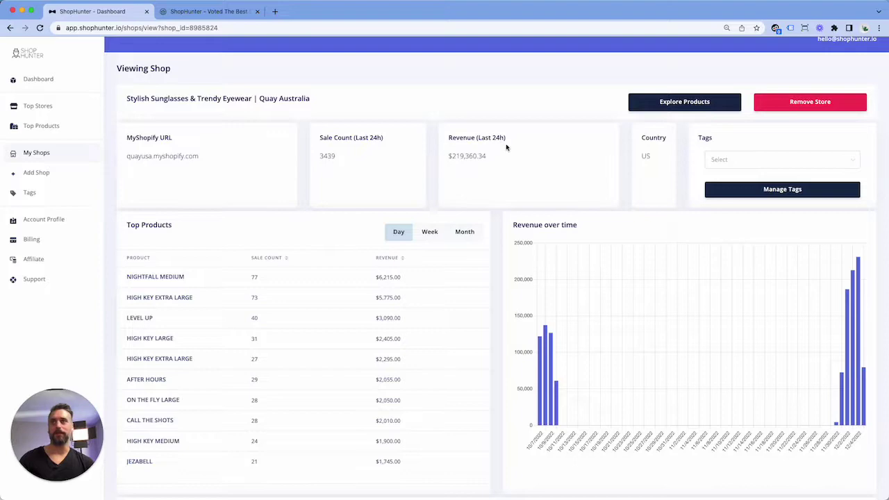
pyautogui.scroll(-10, 353, 298)
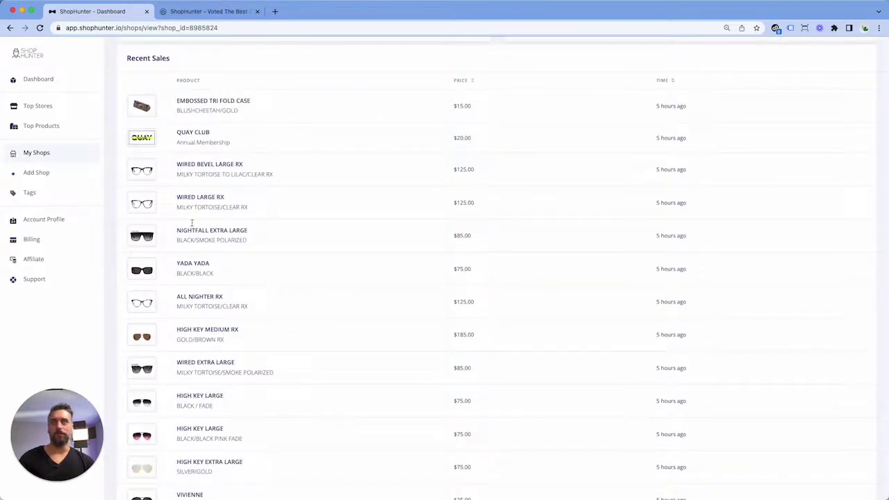
pyautogui.scroll(3, 226, 226)
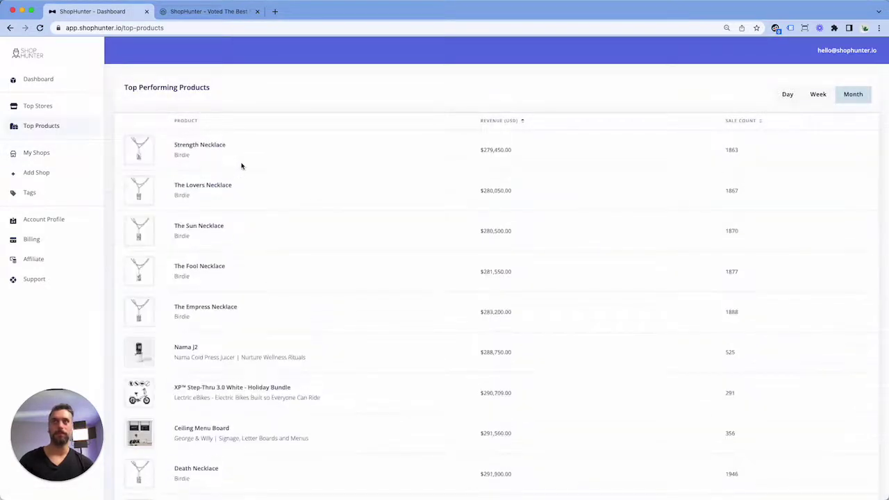
# Show top products for the last day, sorted by Revenue (USD)
pyautogui.click(785, 96)
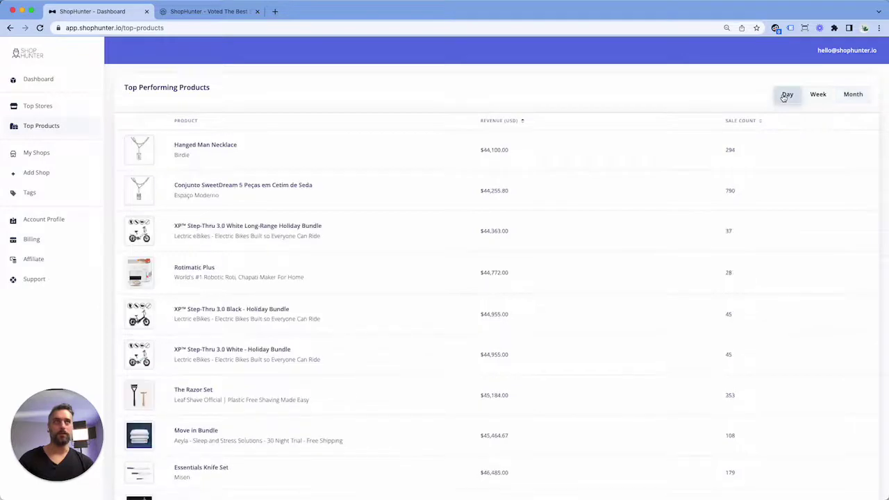
pyautogui.click(494, 122)
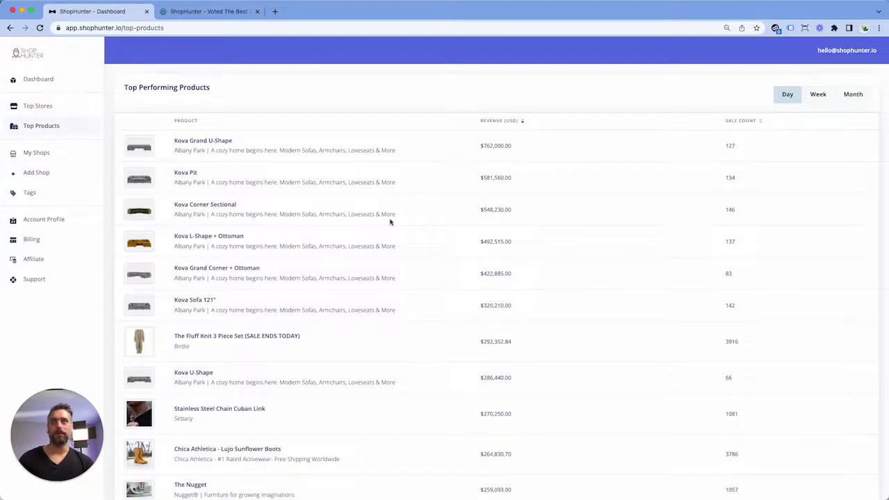
pyautogui.scroll(-2, 284, 285)
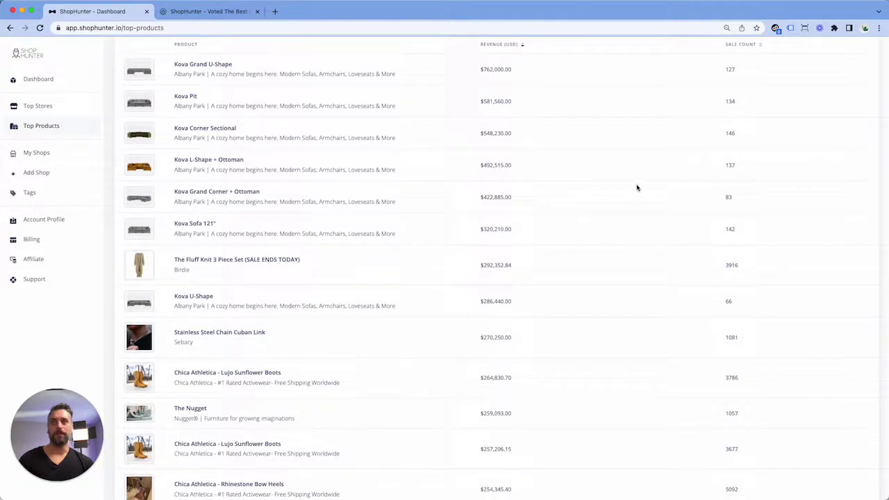
pyautogui.scroll(-4, 434, 165)
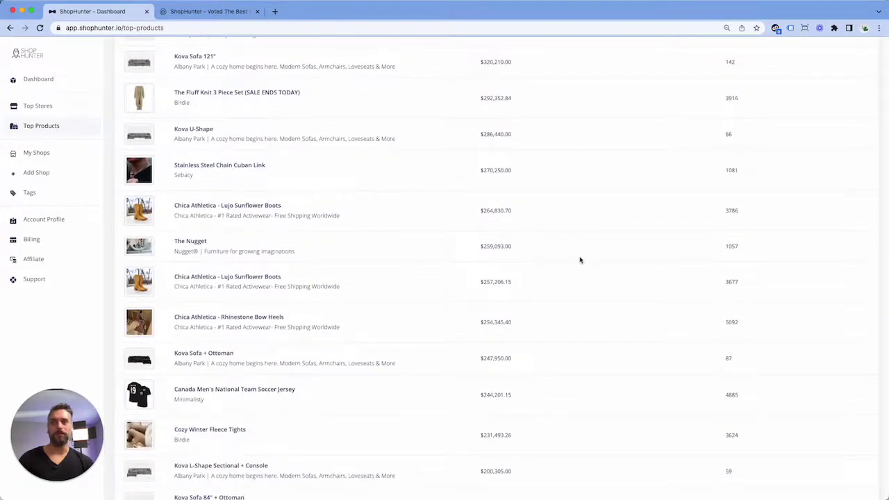
pyautogui.scroll(4, 580, 260)
pyautogui.scroll(2, 617, 258)
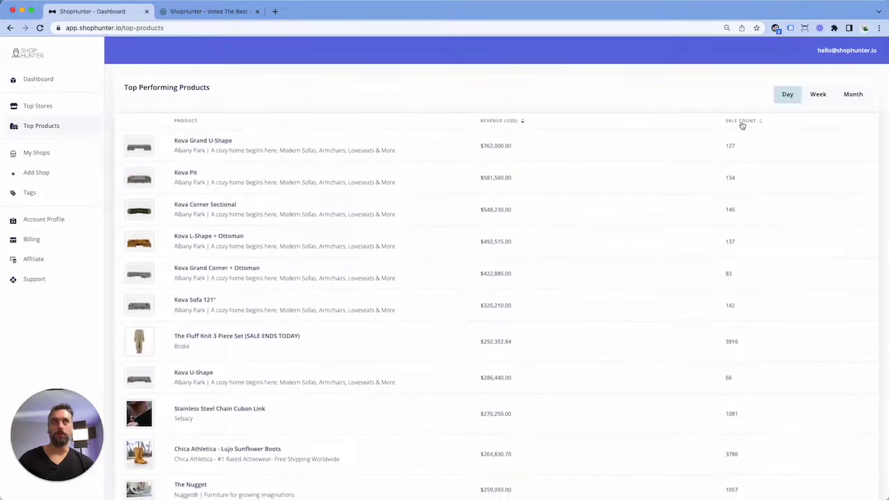
# Sort by sale count descending, led by Chica Athletica - Rhinestone Bow Heels at 5092 sales
pyautogui.click(743, 123)
pyautogui.click(742, 122)
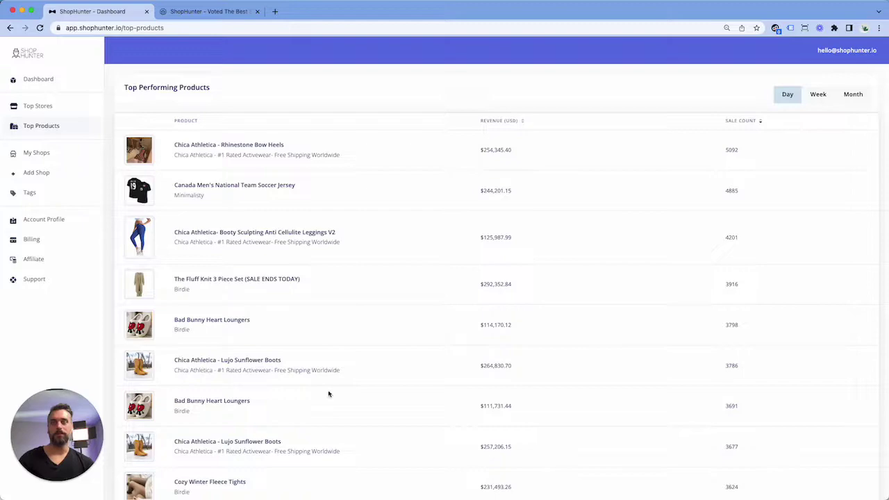
pyautogui.scroll(-3, 250, 337)
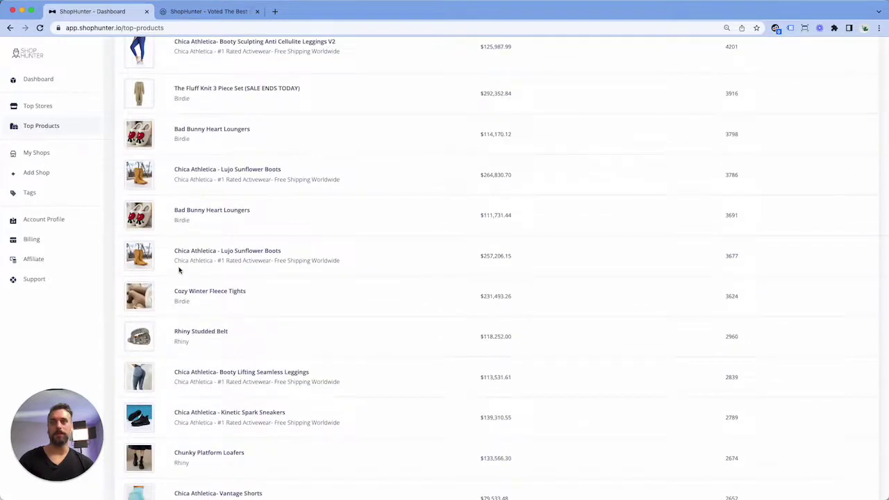
pyautogui.scroll(-2, 250, 300)
pyautogui.scroll(-6, 270, 316)
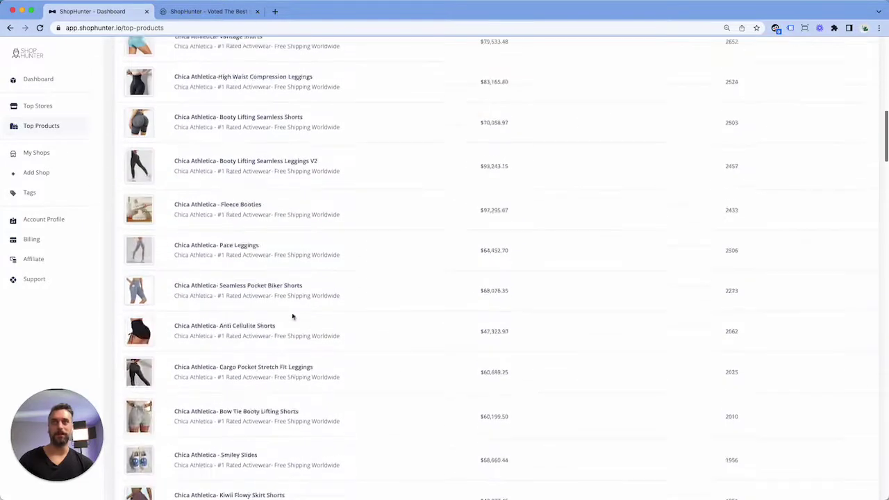
pyautogui.scroll(-3, 304, 312)
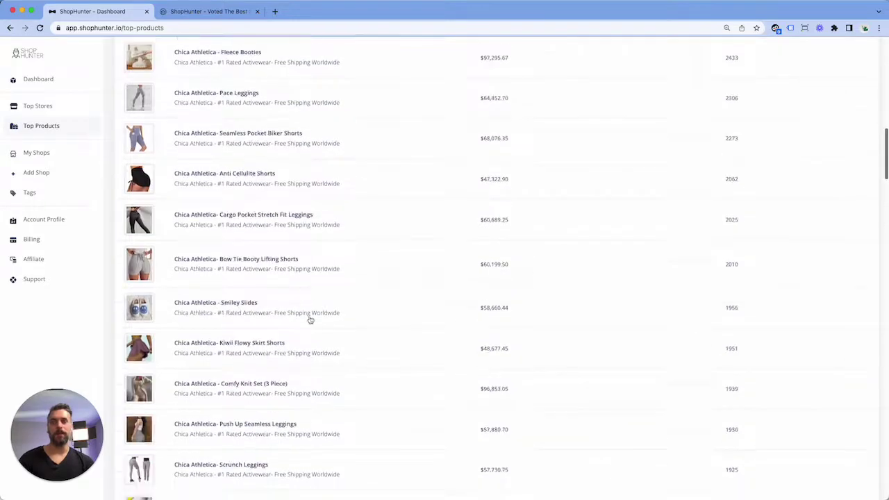
pyautogui.scroll(15, 354, 327)
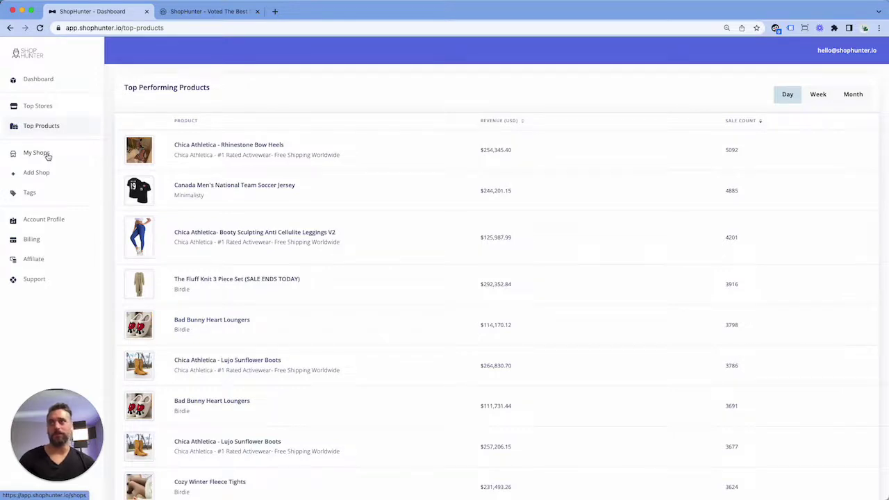
# Open My Shops and review the Tracked Shops table, topped by Albany Park
pyautogui.click(47, 156)
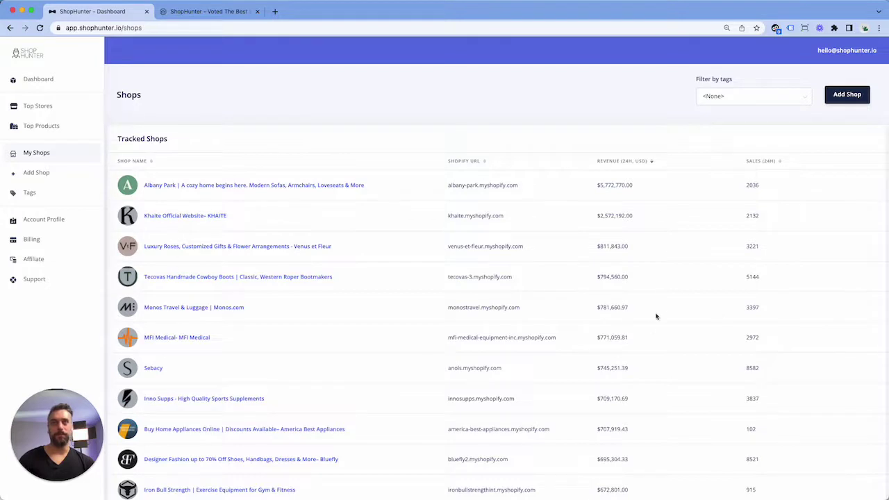
pyautogui.scroll(-3, 409, 334)
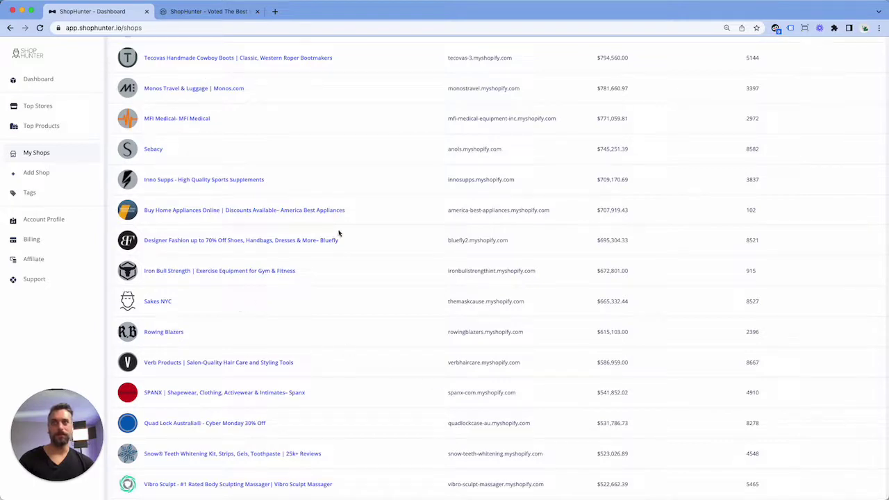
pyautogui.scroll(3, 342, 226)
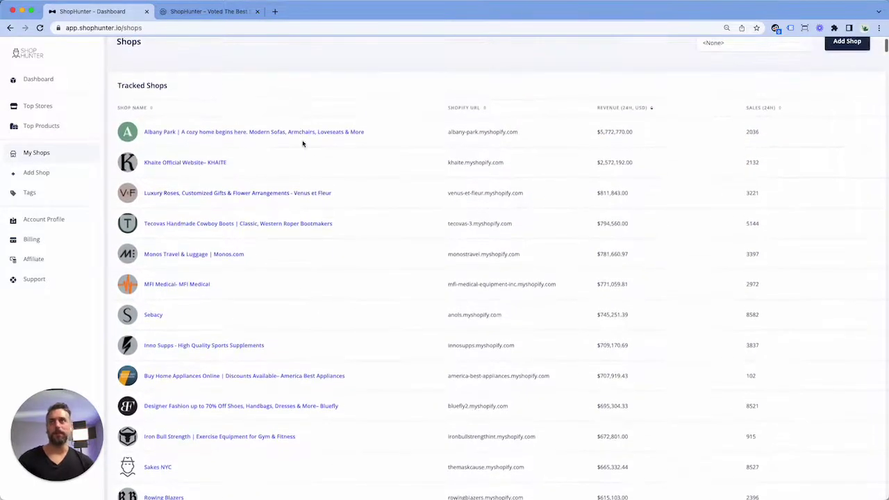
# Load google.com in a new tab and dismiss the password security notice
pyautogui.click(275, 13)
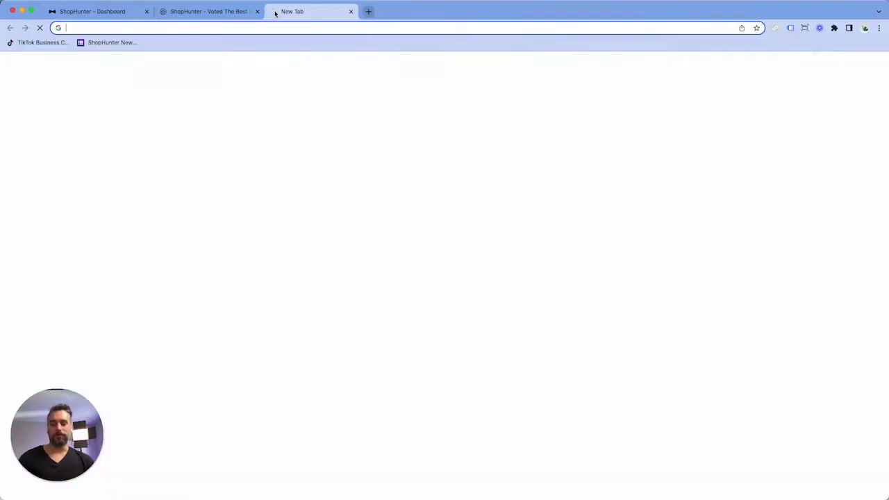
pyautogui.write('google.com')
pyautogui.press('Return')
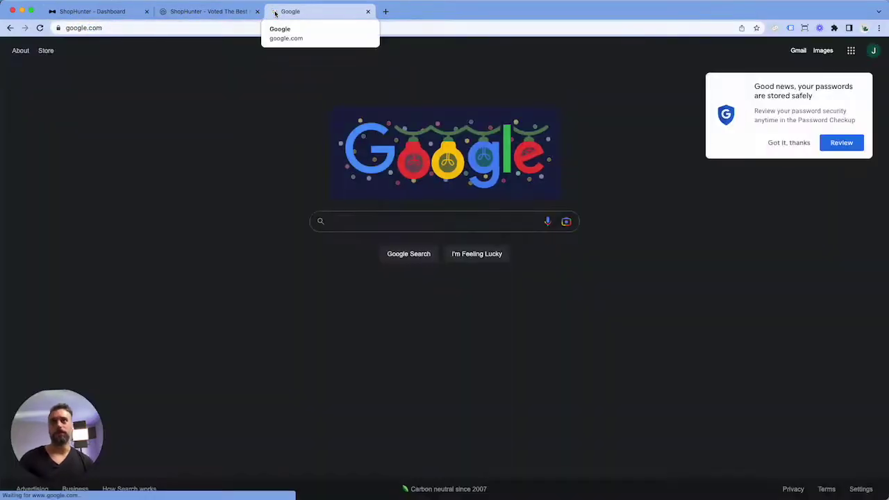
pyautogui.click(790, 144)
# Search Google for 'hair curling iron'
pyautogui.click(362, 219)
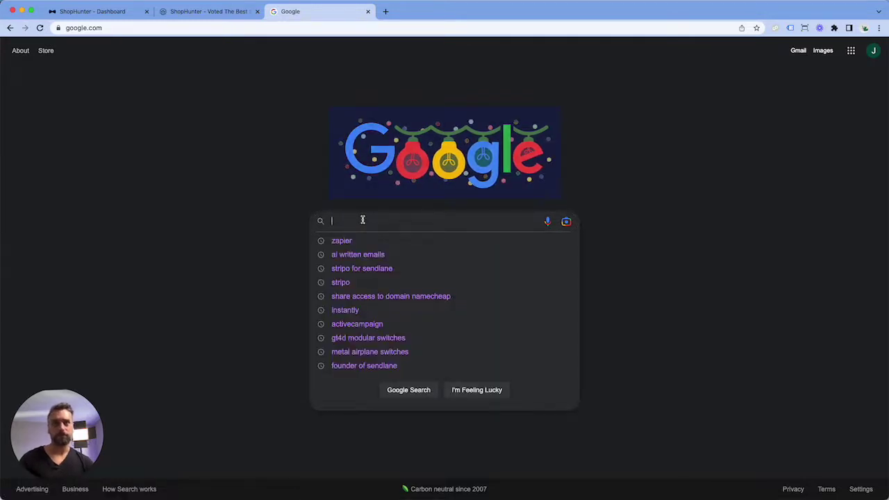
pyautogui.press('Escape')
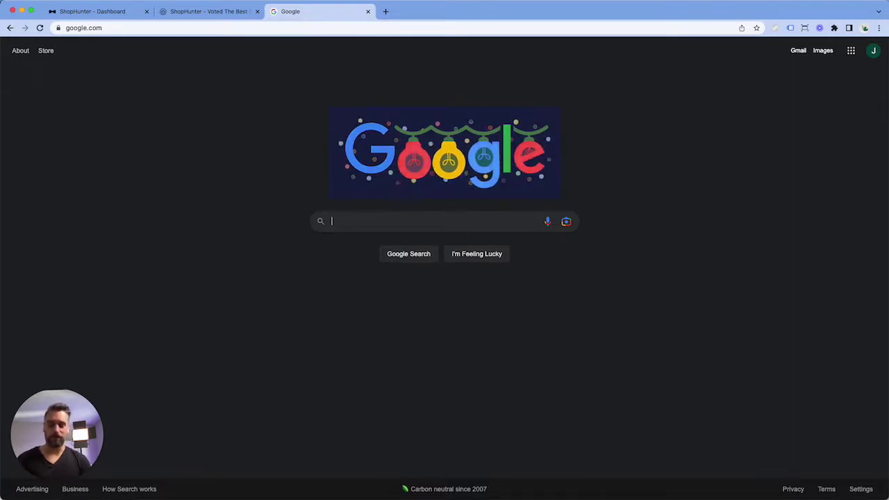
pyautogui.write('hair curl')
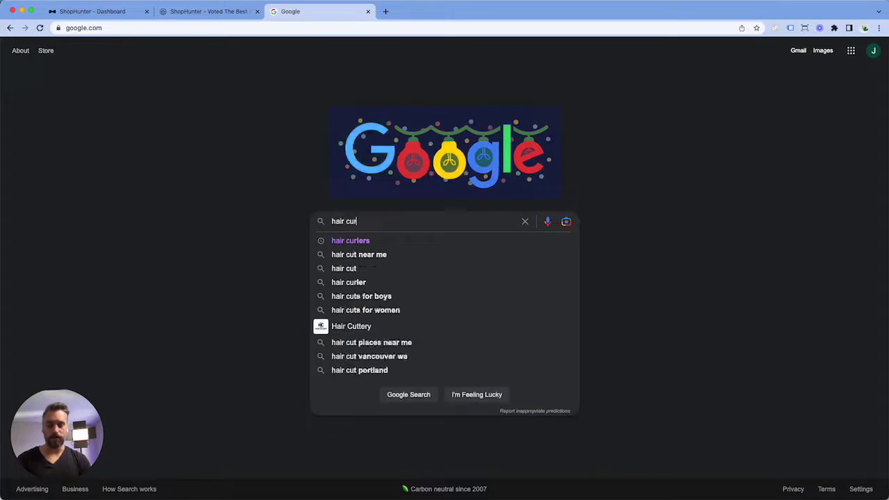
pyautogui.write('ing iron')
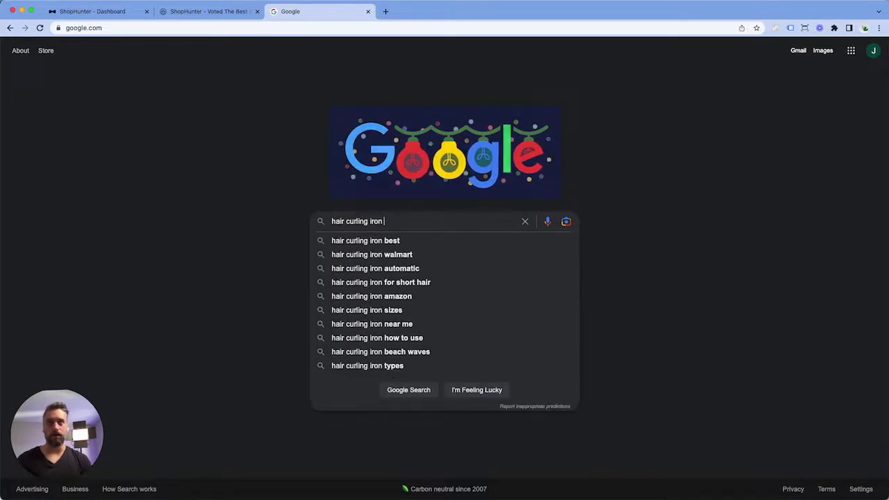
pyautogui.press('Return')
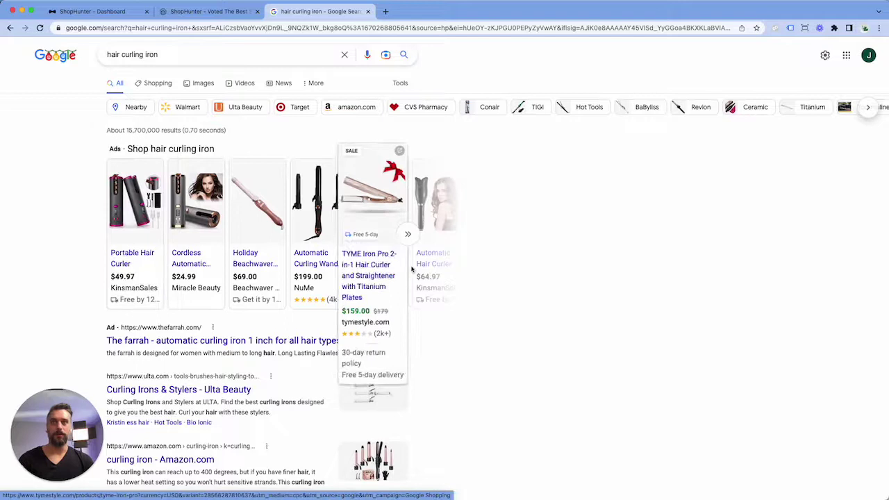
# Browse the $49.97 Portable Hair Curler page on Kinsmansales, then go back to ShopHunter
pyautogui.click(133, 255)
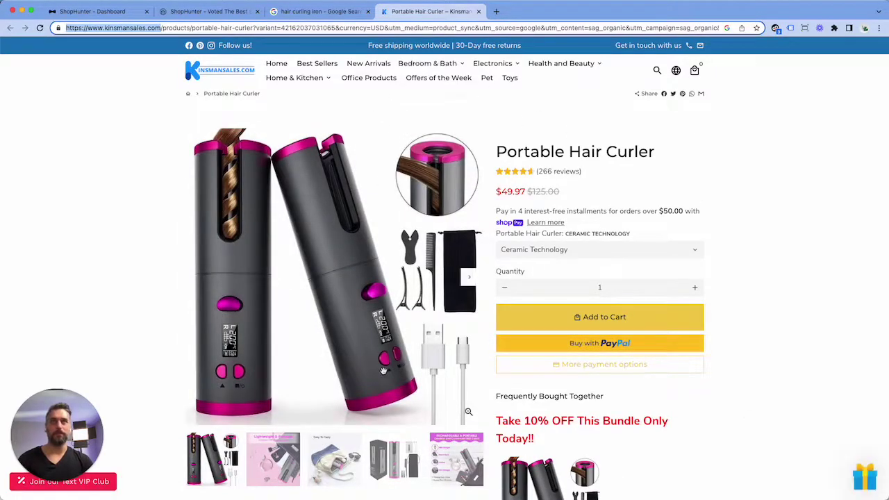
pyautogui.scroll(-8, 471, 347)
pyautogui.scroll(-12, 471, 347)
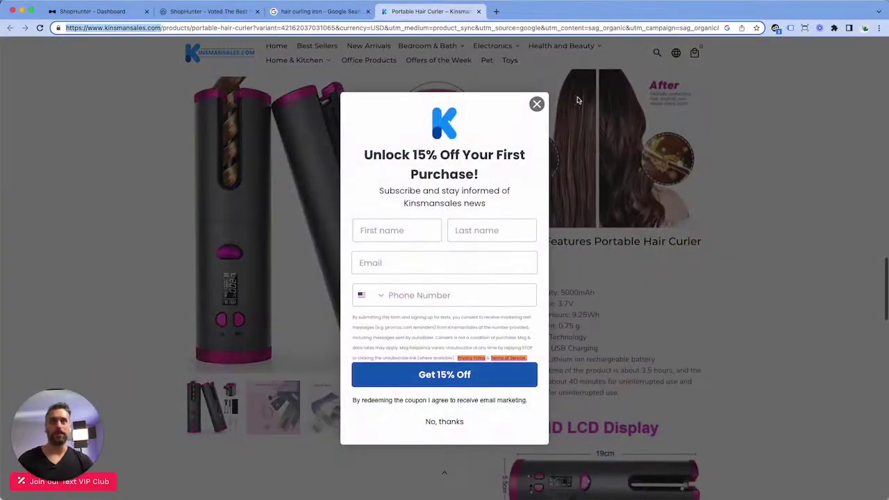
pyautogui.click(537, 104)
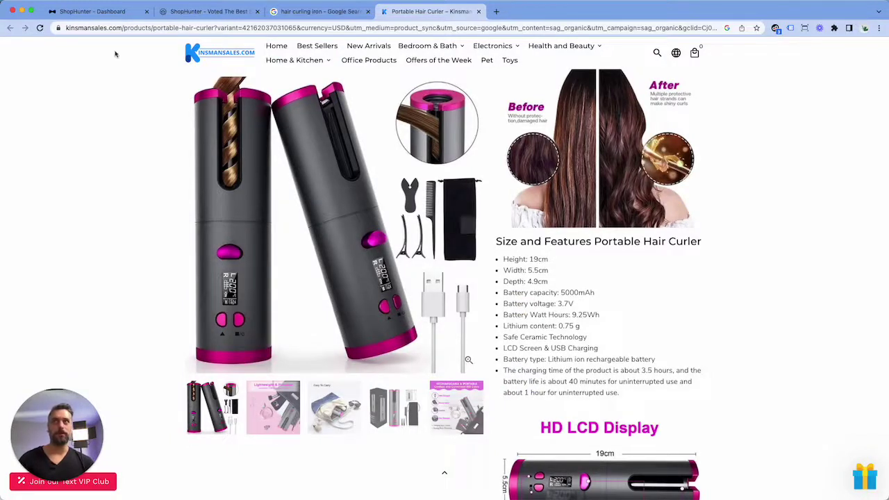
pyautogui.click(104, 12)
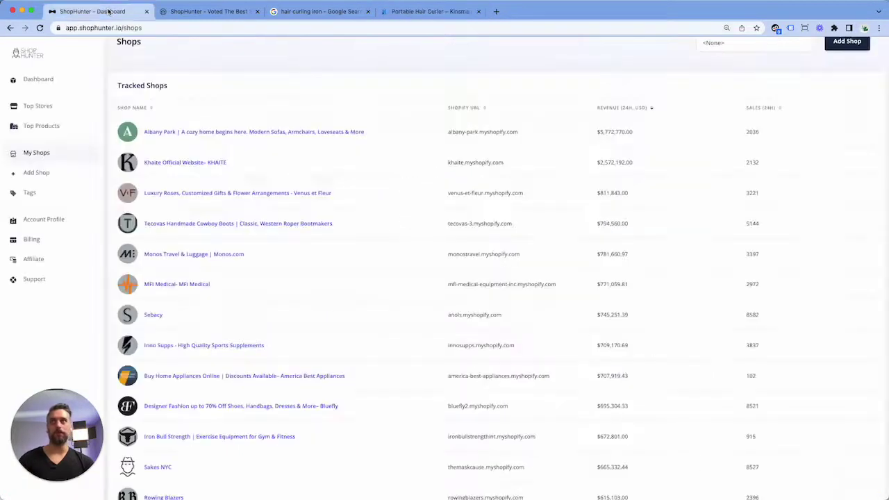
pyautogui.click(44, 174)
pyautogui.click(160, 131)
pyautogui.write('https://www.kinsmansales.com/')
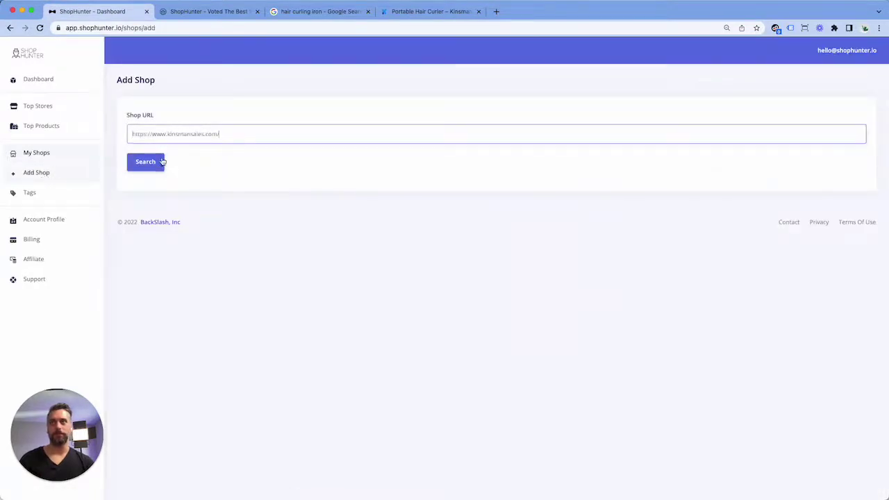
pyautogui.click(144, 163)
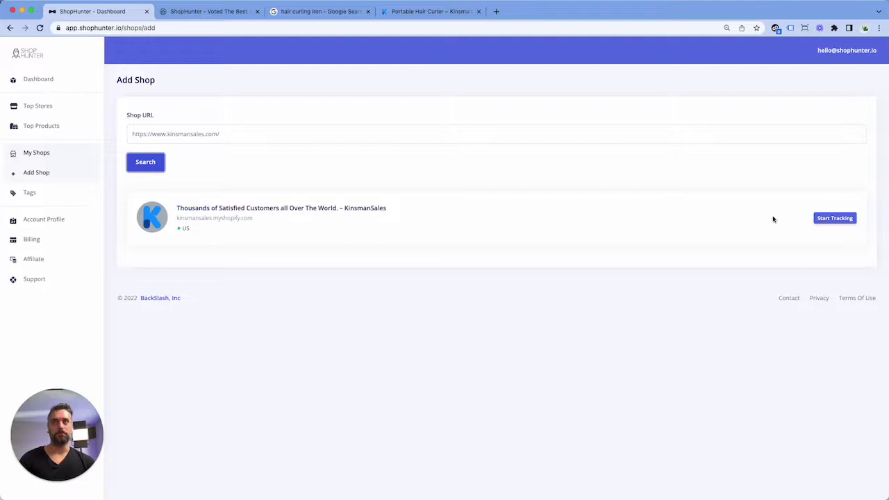
pyautogui.click(832, 220)
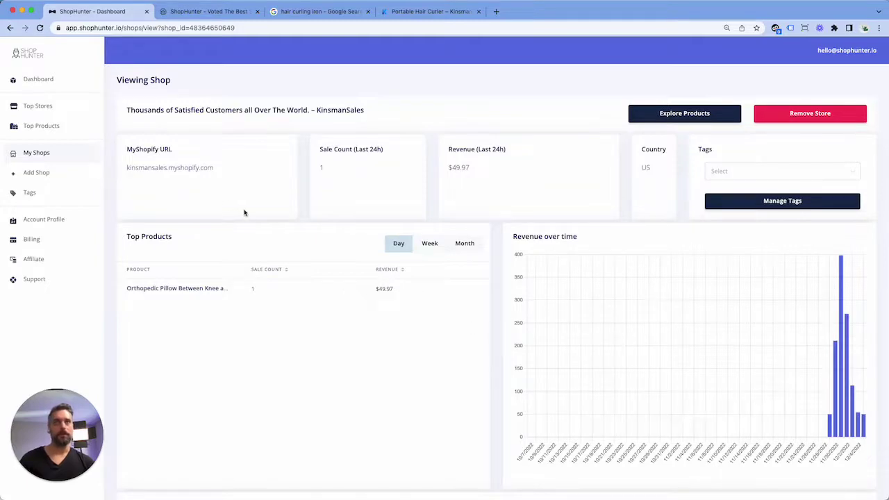
pyautogui.scroll(-5, 386, 265)
pyautogui.scroll(5, 384, 262)
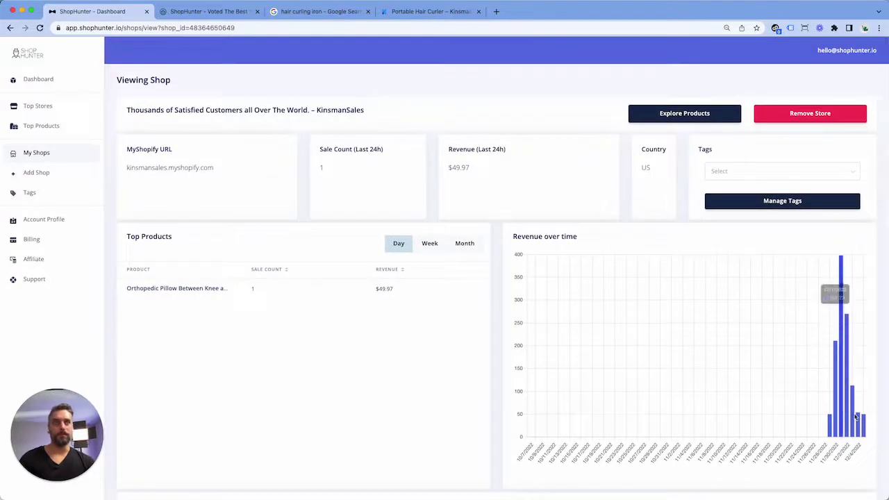
pyautogui.moveTo(853, 434)
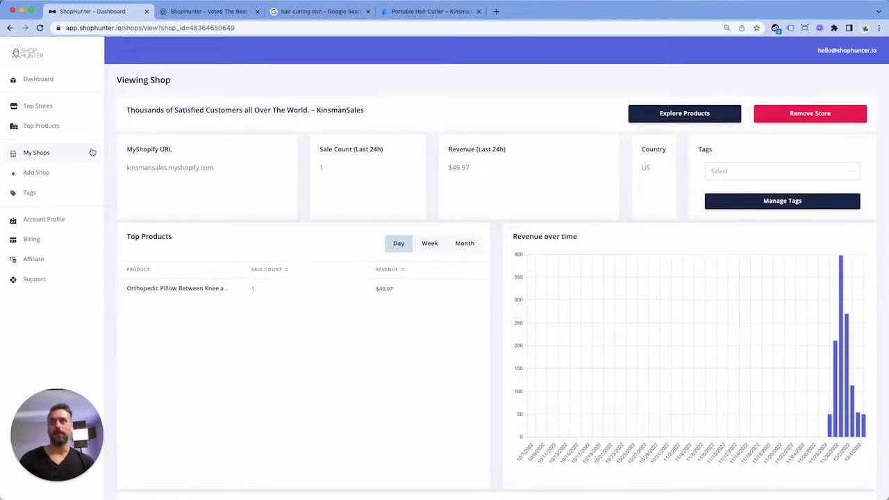
# Reopen My Shops and scroll down the Tracked Shops list, led by Albany Park
pyautogui.click(60, 159)
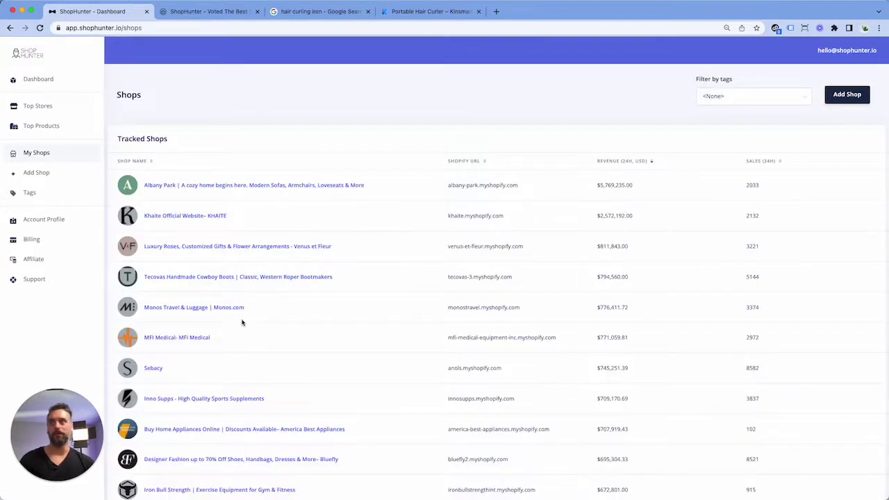
pyautogui.scroll(-3, 232, 332)
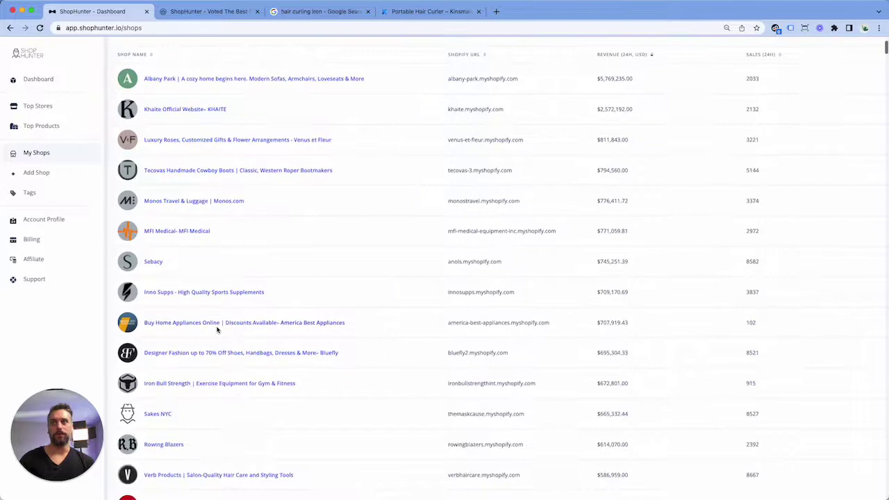
pyautogui.scroll(-5, 274, 371)
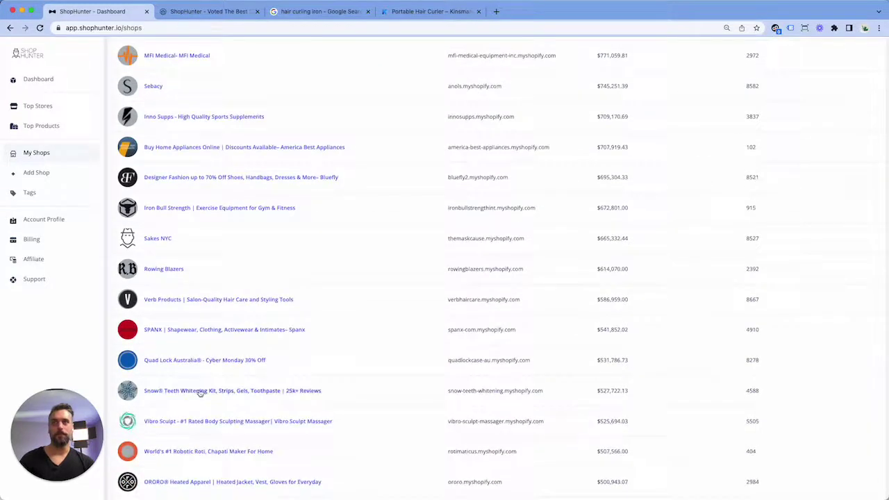
pyautogui.scroll(-5, 208, 393)
pyautogui.scroll(-4, 201, 347)
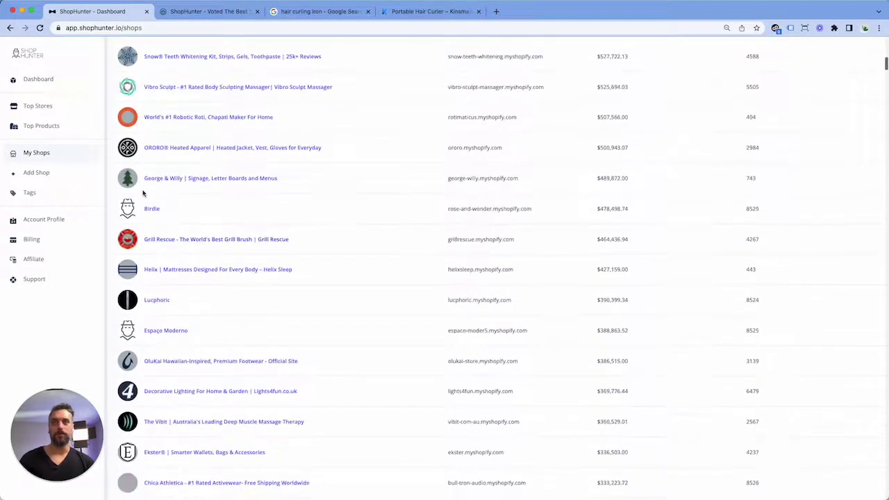
pyautogui.scroll(-6, 209, 312)
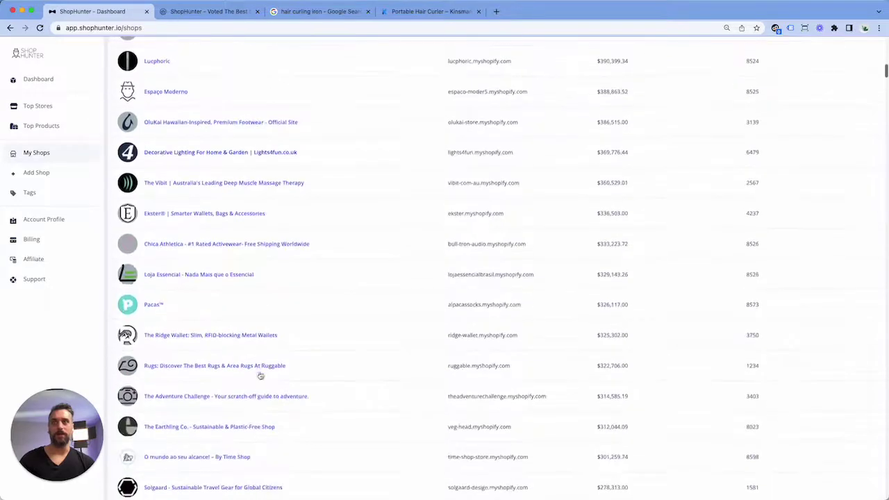
# Open The Ridge Wallet and show its monthly top products, led by Carbon Fiber 3k
pyautogui.click(217, 335)
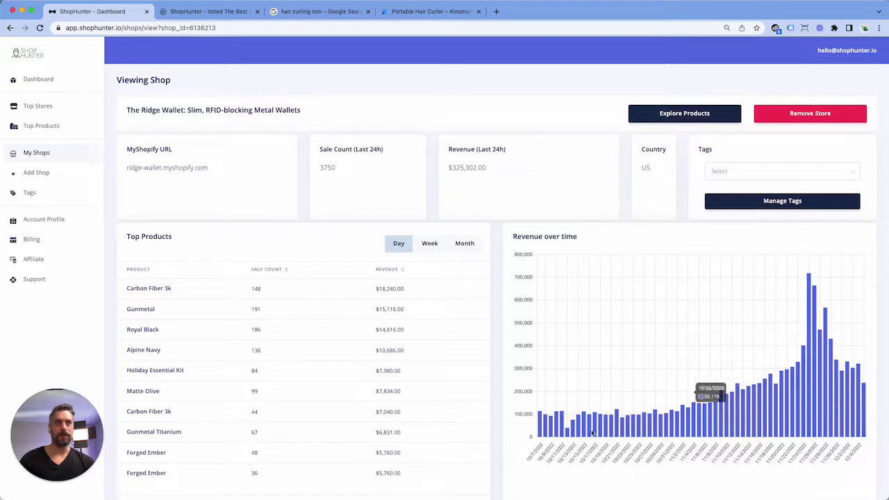
pyautogui.click(465, 244)
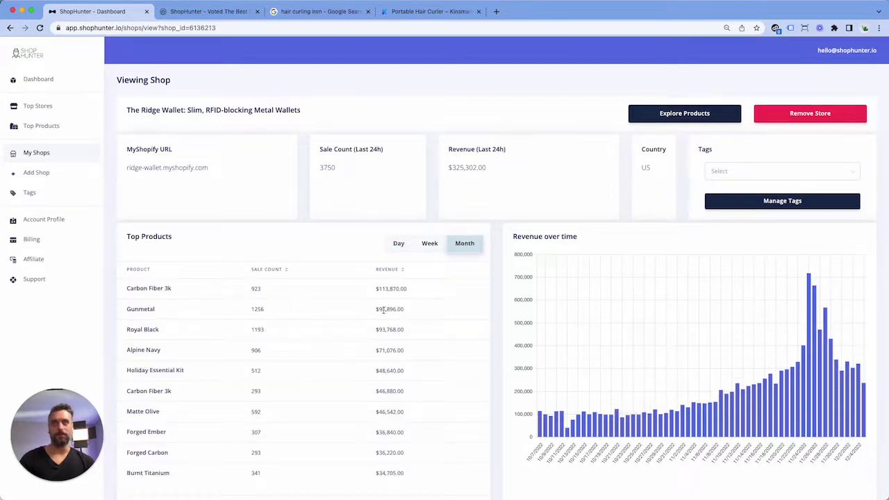
pyautogui.moveTo(423, 340); pyautogui.dragTo(202, 291)
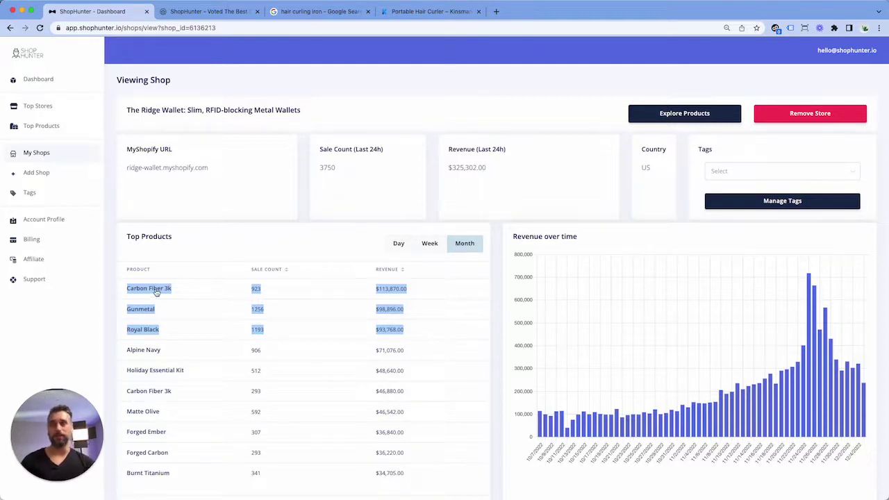
# Scroll through The Ridge Wallet's untagged shop page and its revenue-over-time chart
pyautogui.click(433, 335)
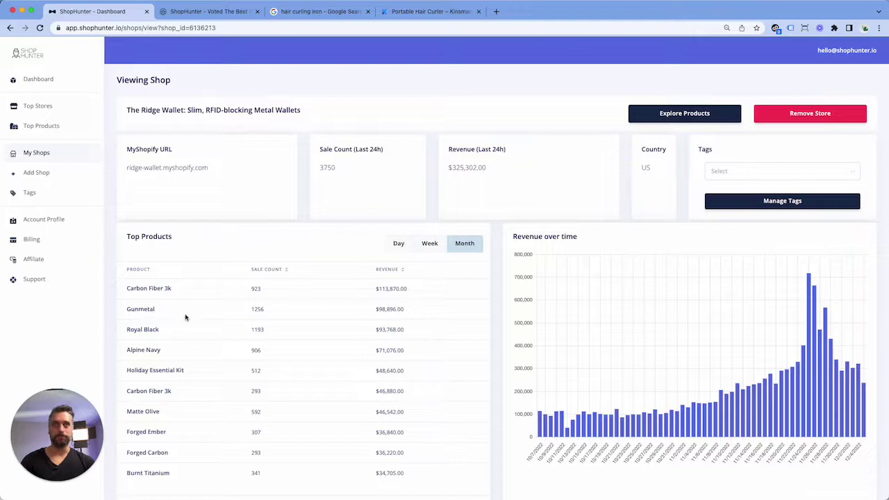
pyautogui.scroll(-2, 343, 350)
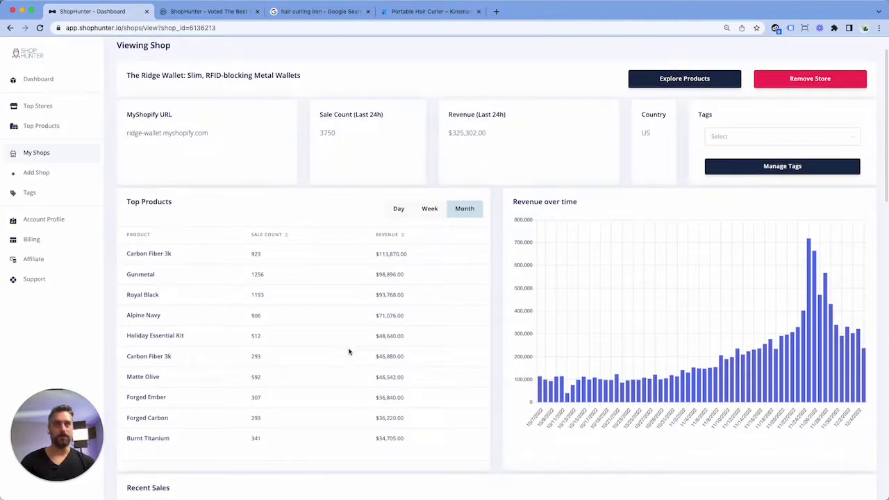
pyautogui.scroll(-1, 351, 351)
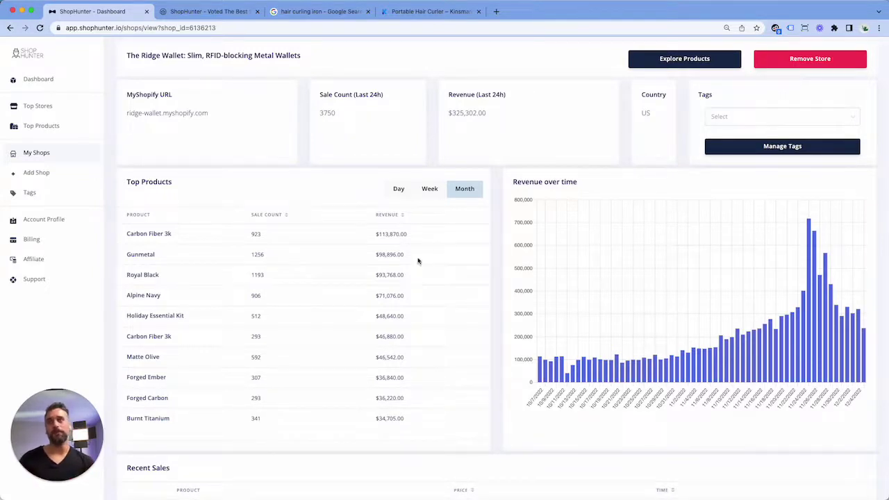
pyautogui.scroll(-1, 291, 232)
pyautogui.scroll(3, 392, 275)
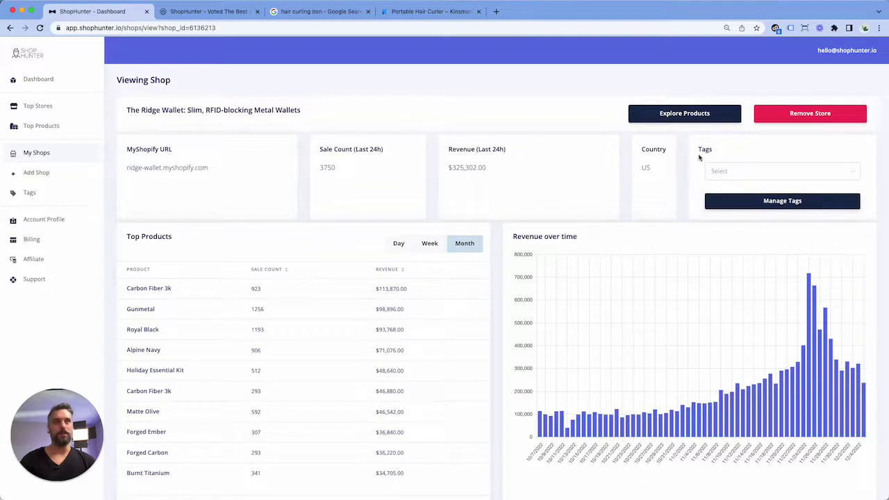
# Create a new tag named 'wallets' in Manage Tags
pyautogui.click(756, 203)
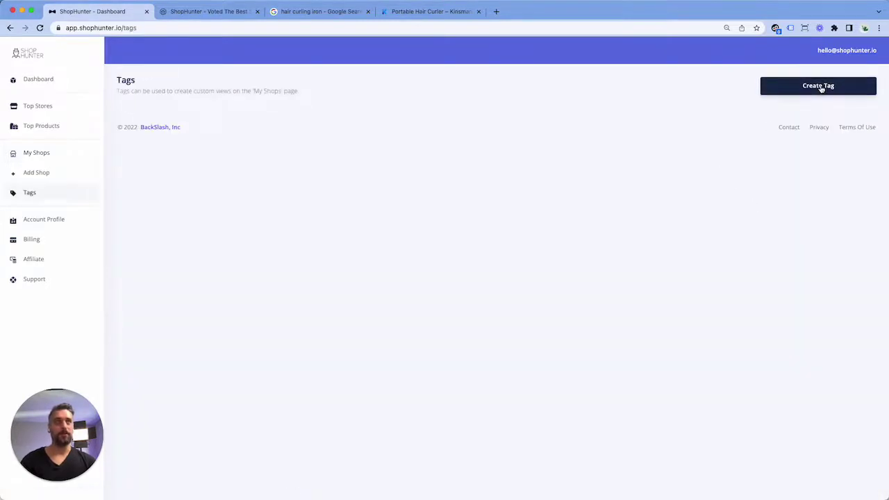
pyautogui.click(821, 88)
pyautogui.click(404, 247)
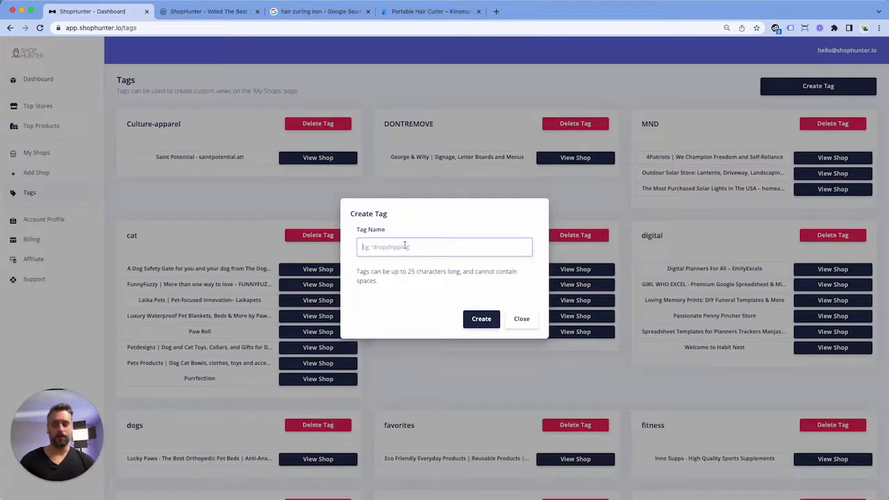
pyautogui.write('wallets')
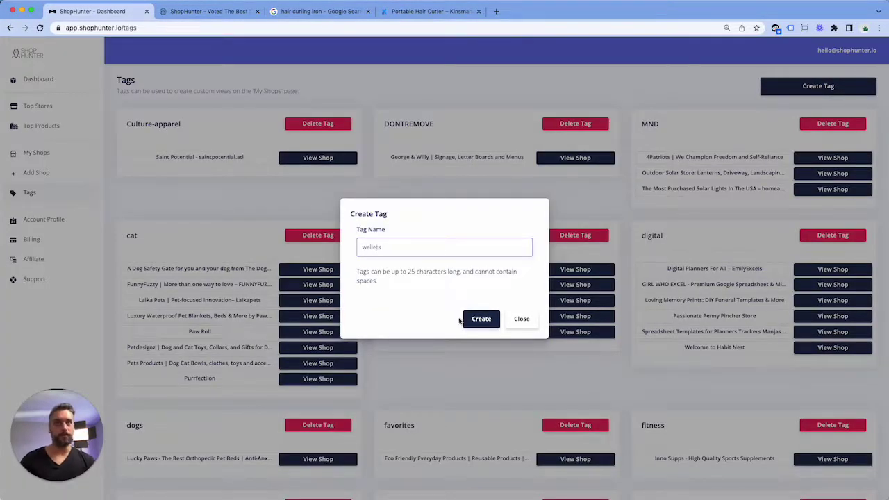
pyautogui.click(476, 320)
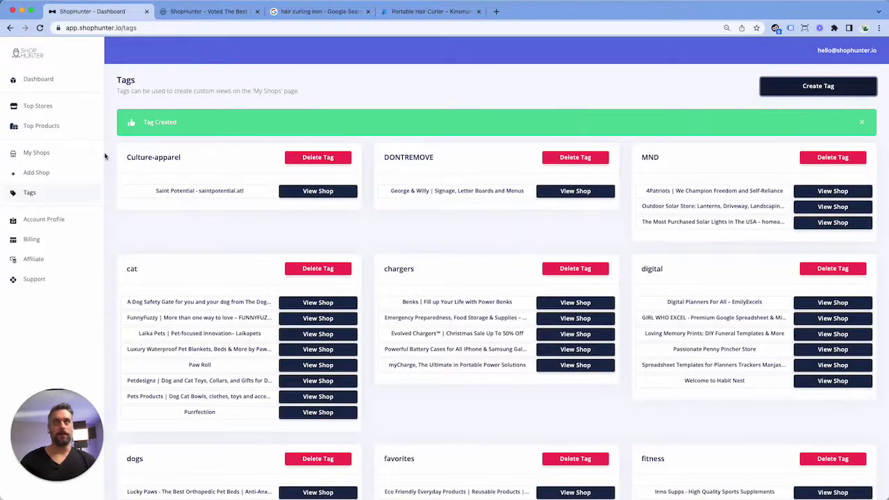
# Assign the wallets tag to The Ridge Wallet store
pyautogui.click(184, 196)
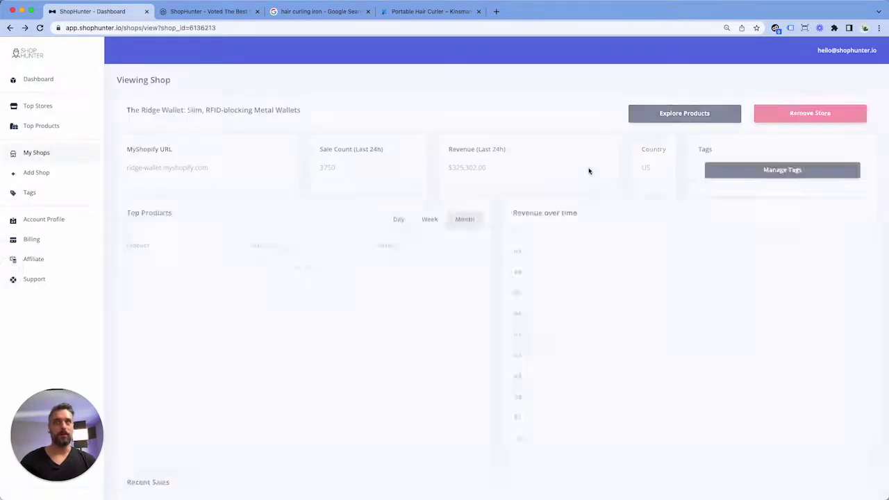
pyautogui.click(740, 179)
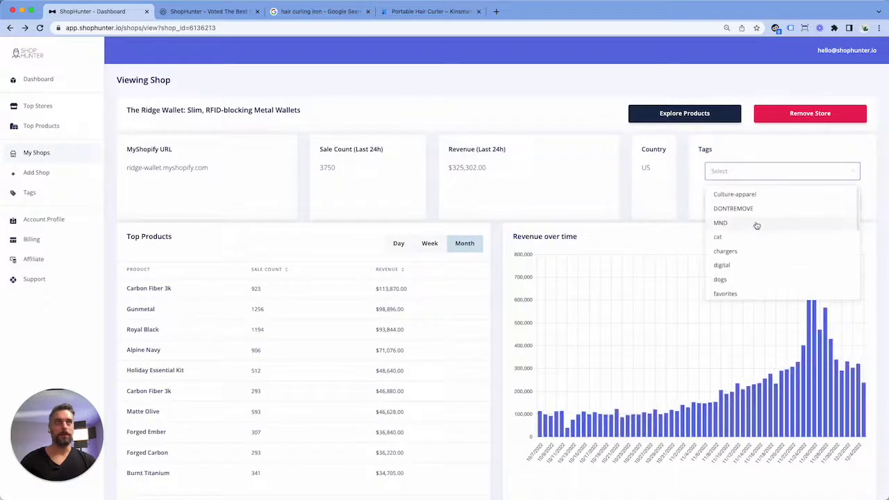
pyautogui.scroll(-5, 761, 268)
pyautogui.click(764, 266)
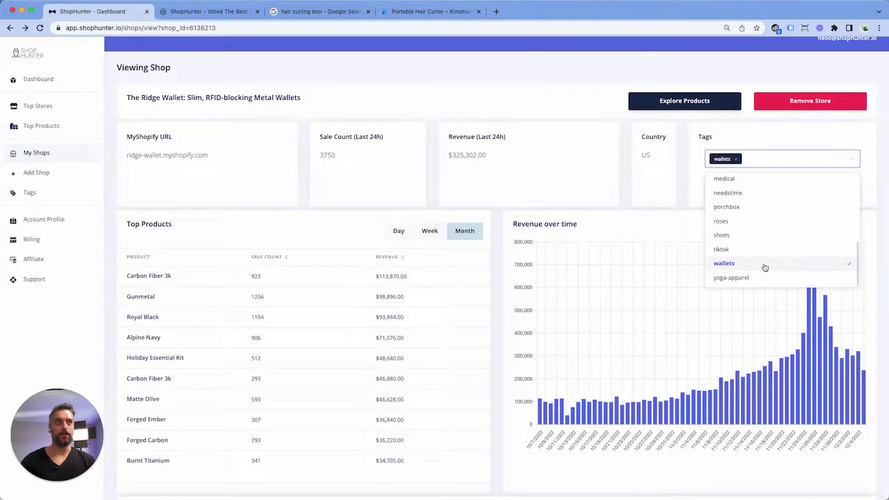
pyautogui.click(575, 104)
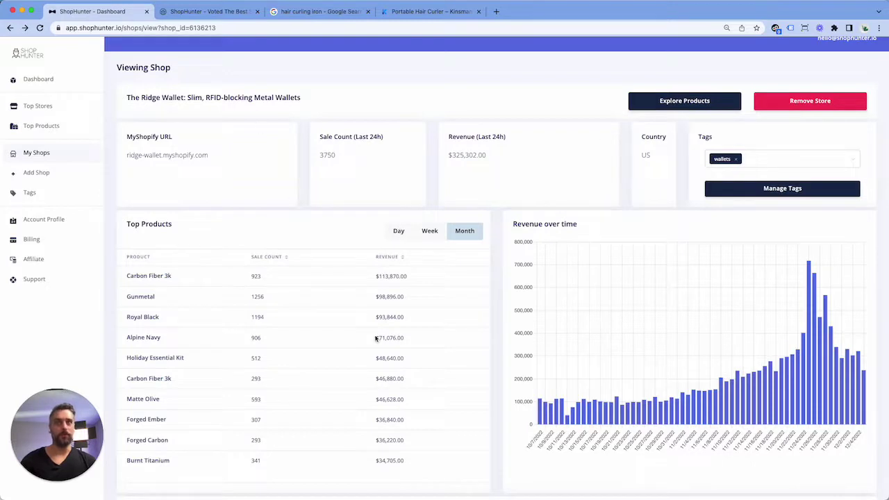
pyautogui.scroll(1, 646, 255)
pyautogui.scroll(1, 646, 254)
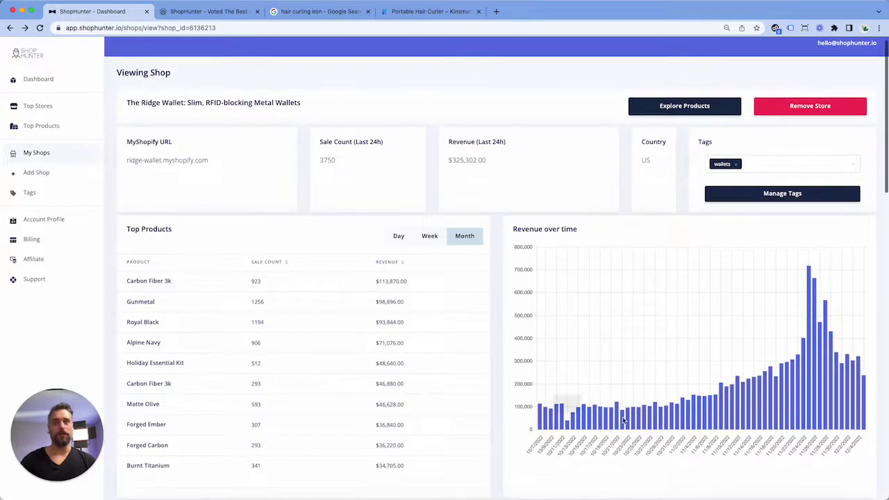
# Filter My Shops to show only shops tagged wallets
pyautogui.click(44, 155)
pyautogui.click(735, 98)
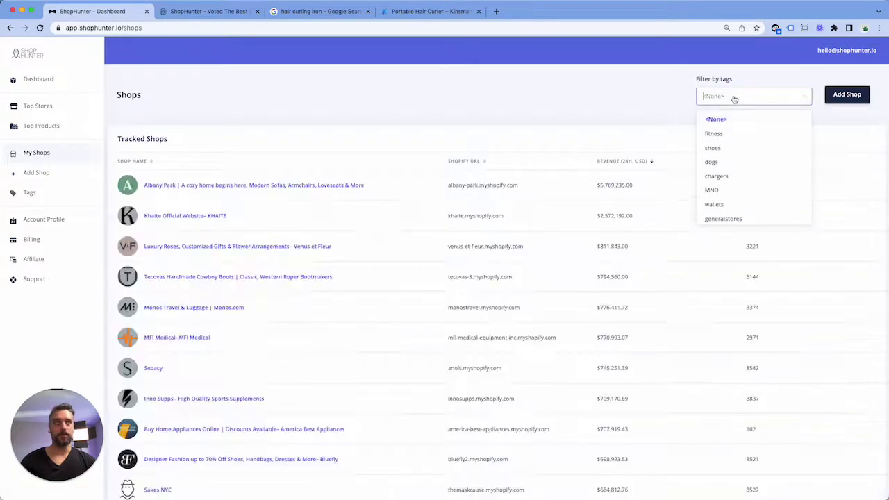
pyautogui.click(745, 206)
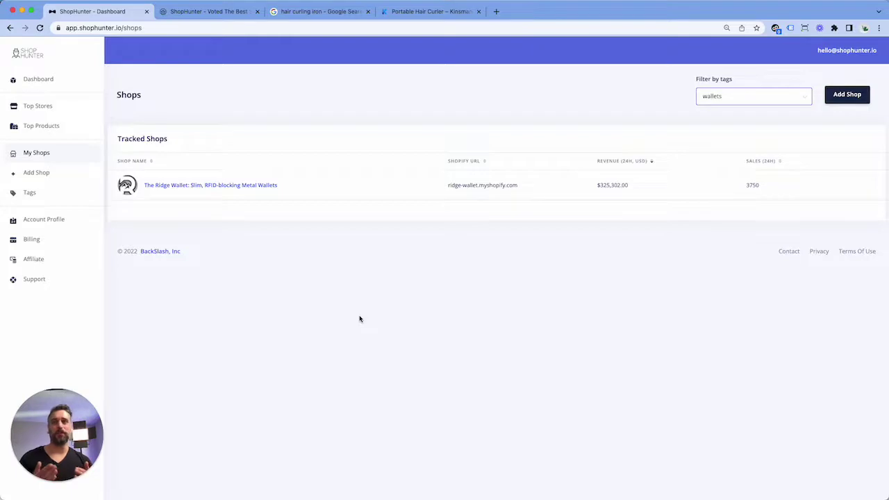
pyautogui.click(743, 102)
pyautogui.click(638, 103)
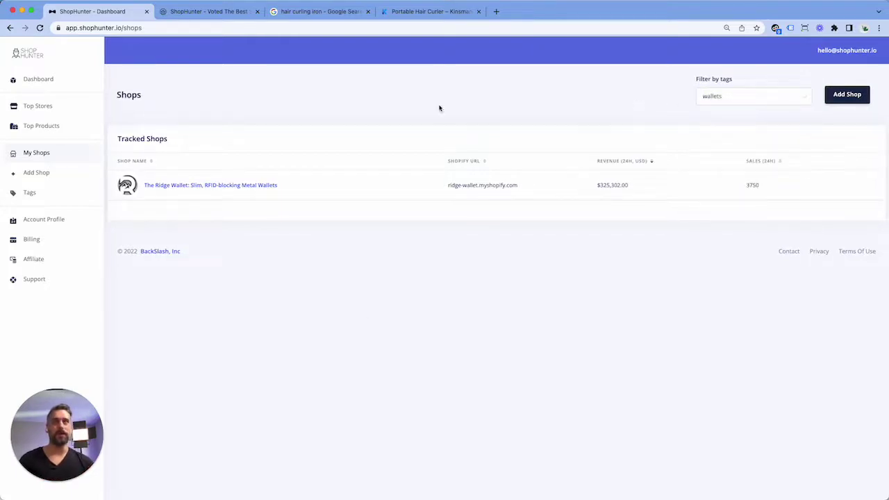
# Switch the tag filter to dogs, then to cat
pyautogui.click(711, 102)
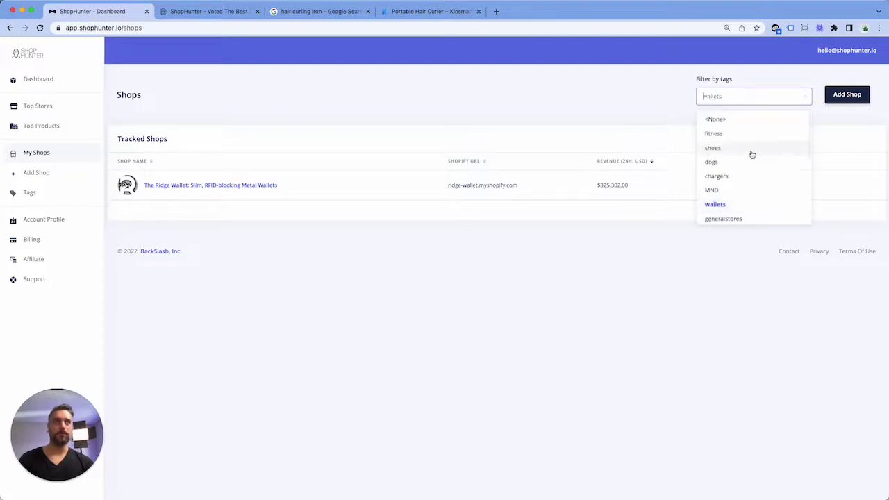
pyautogui.click(751, 165)
pyautogui.click(735, 102)
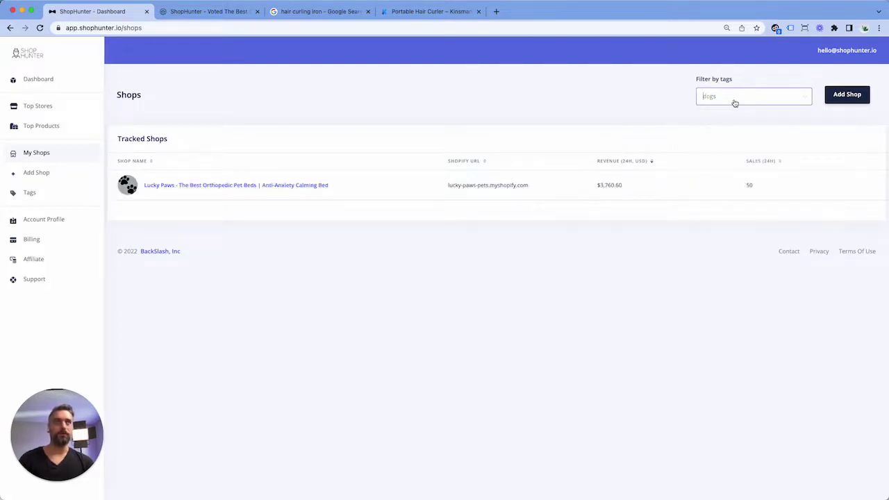
pyautogui.scroll(-3, 742, 166)
pyautogui.scroll(-2, 749, 171)
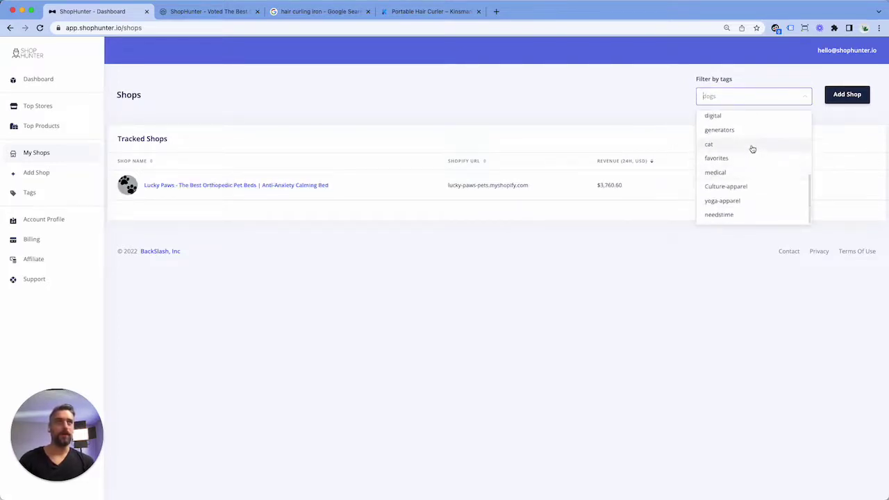
pyautogui.click(750, 147)
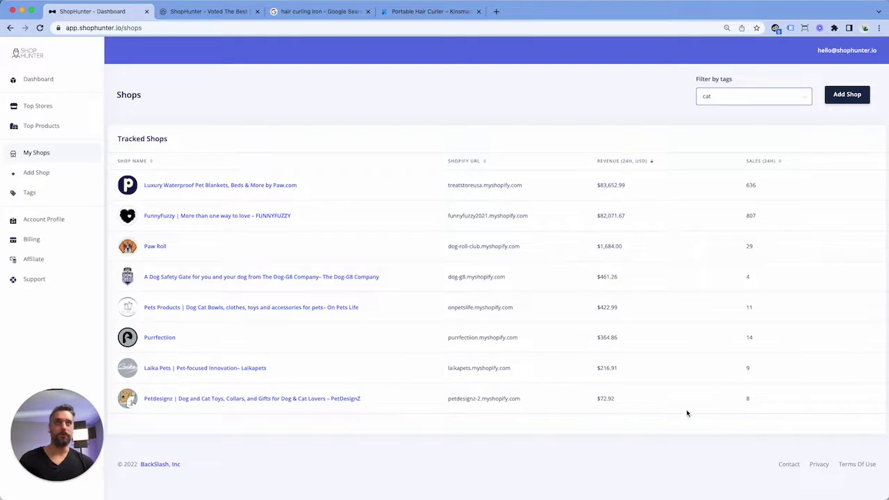
# Open FunnyFuzzy's shop page and scroll through its 807 sales and $82,071.67 revenue
pyautogui.click(216, 217)
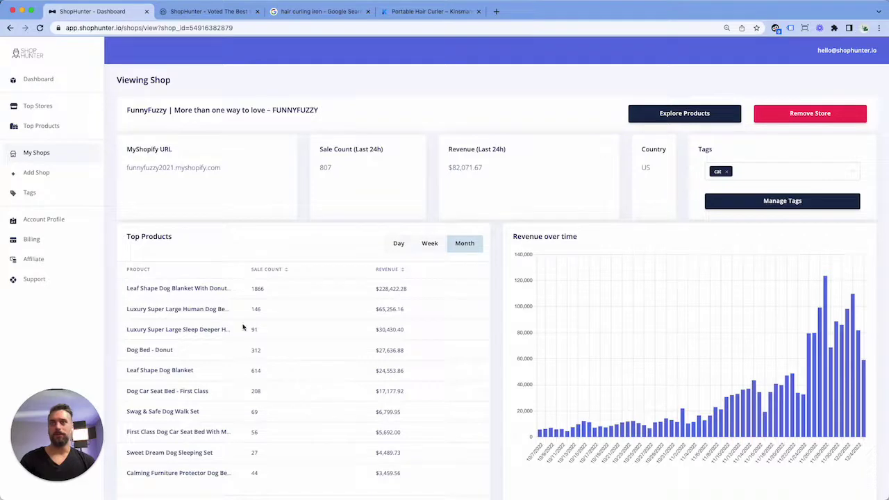
pyautogui.scroll(-3, 416, 390)
pyautogui.scroll(4, 403, 389)
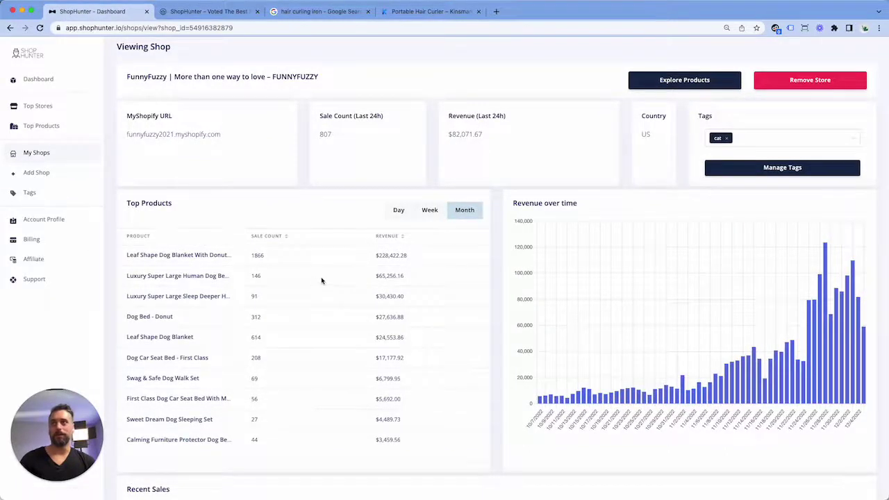
pyautogui.scroll(-3, 321, 281)
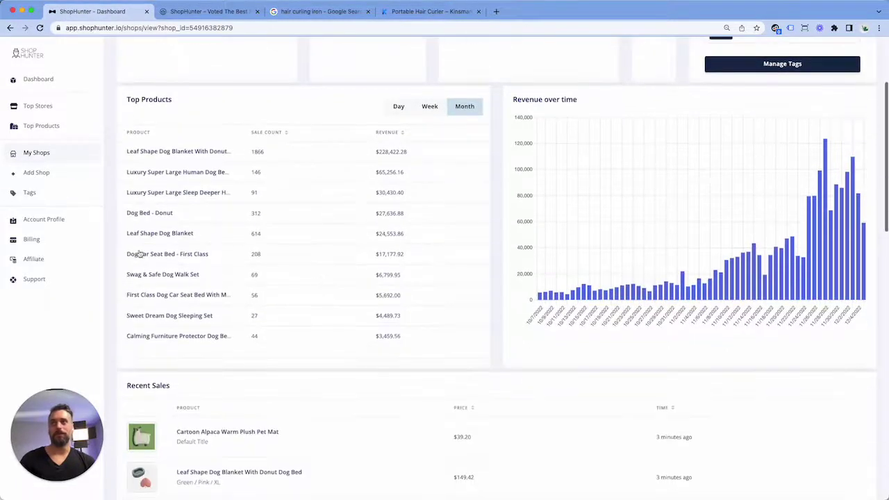
# Visit the Account Profile, Billing, Affiliate and Support pages, then return to Dashboard
pyautogui.click(55, 223)
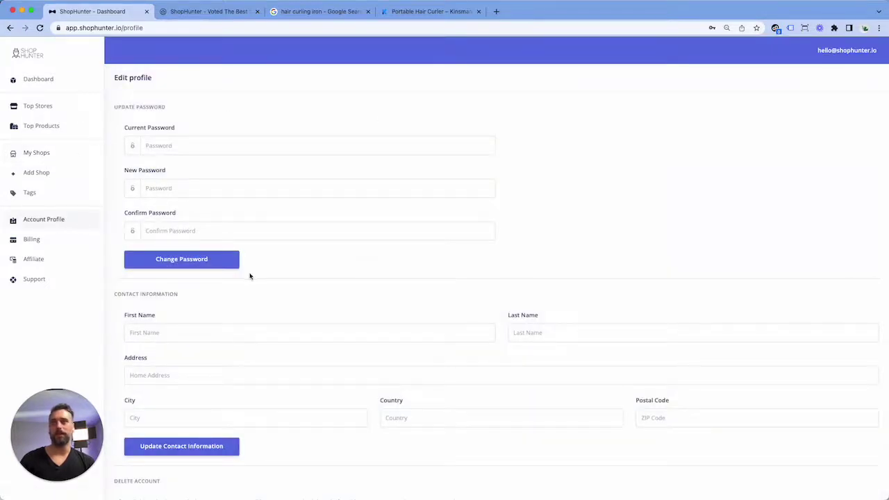
pyautogui.click(45, 243)
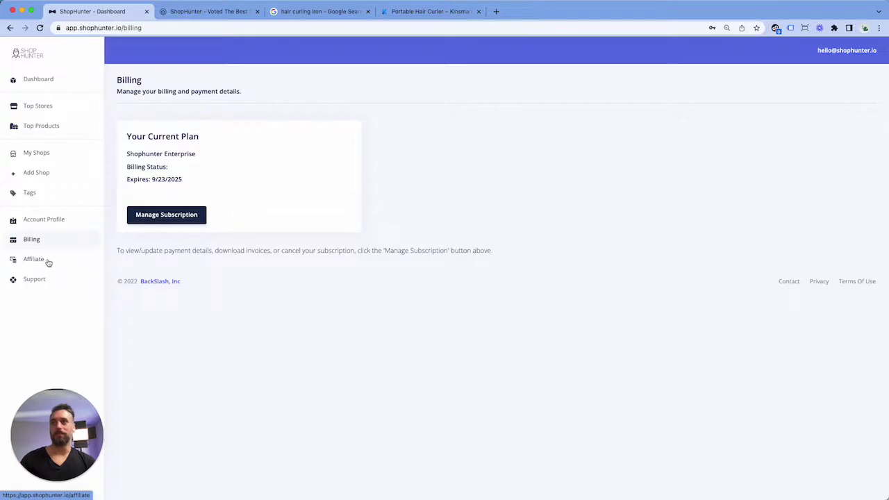
pyautogui.click(48, 262)
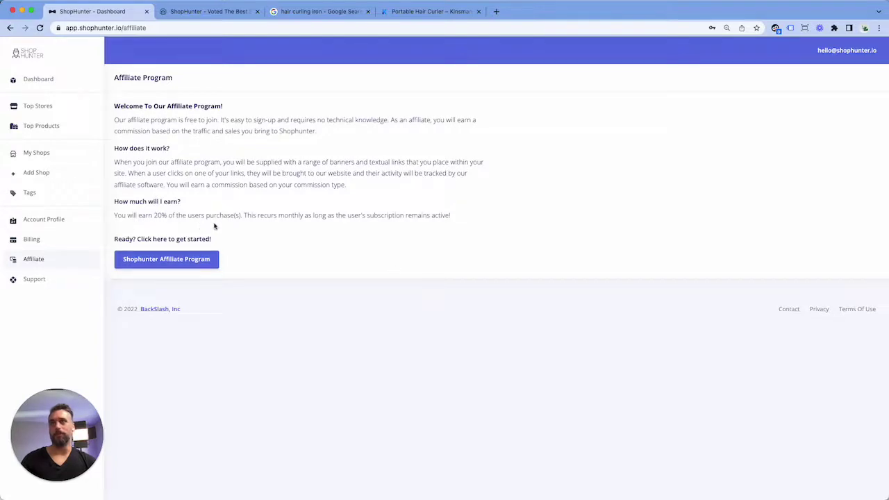
pyautogui.click(34, 280)
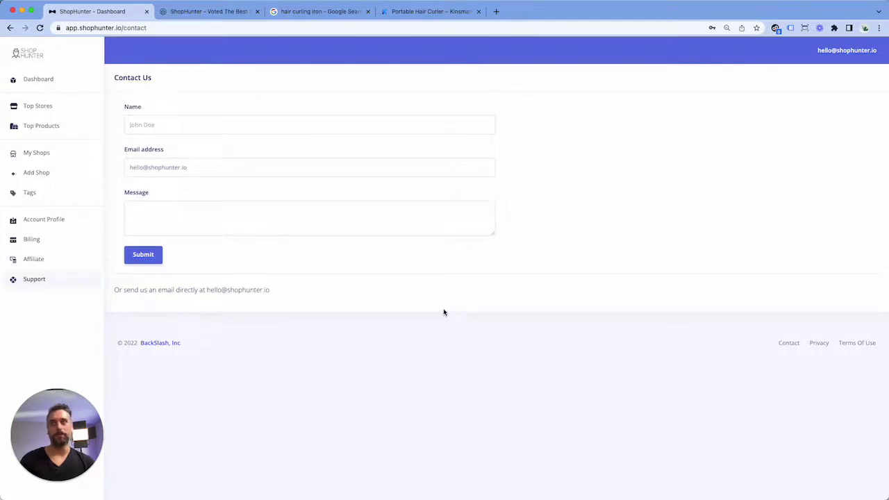
pyautogui.click(52, 82)
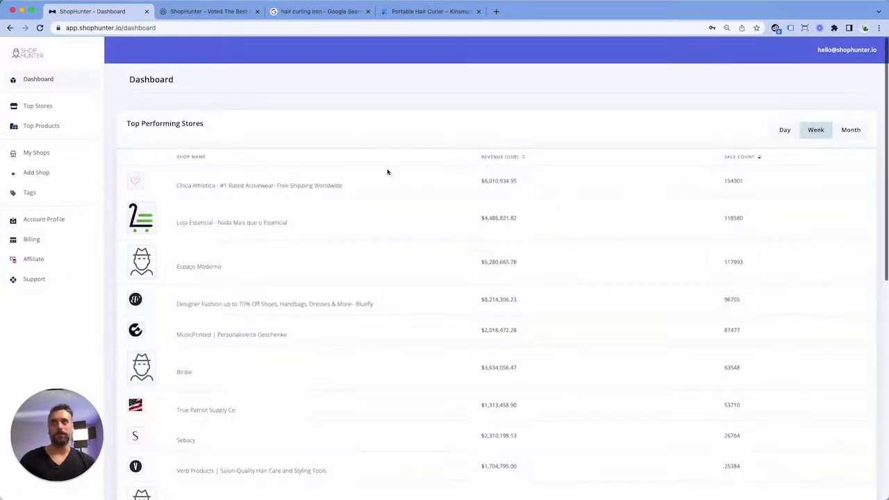